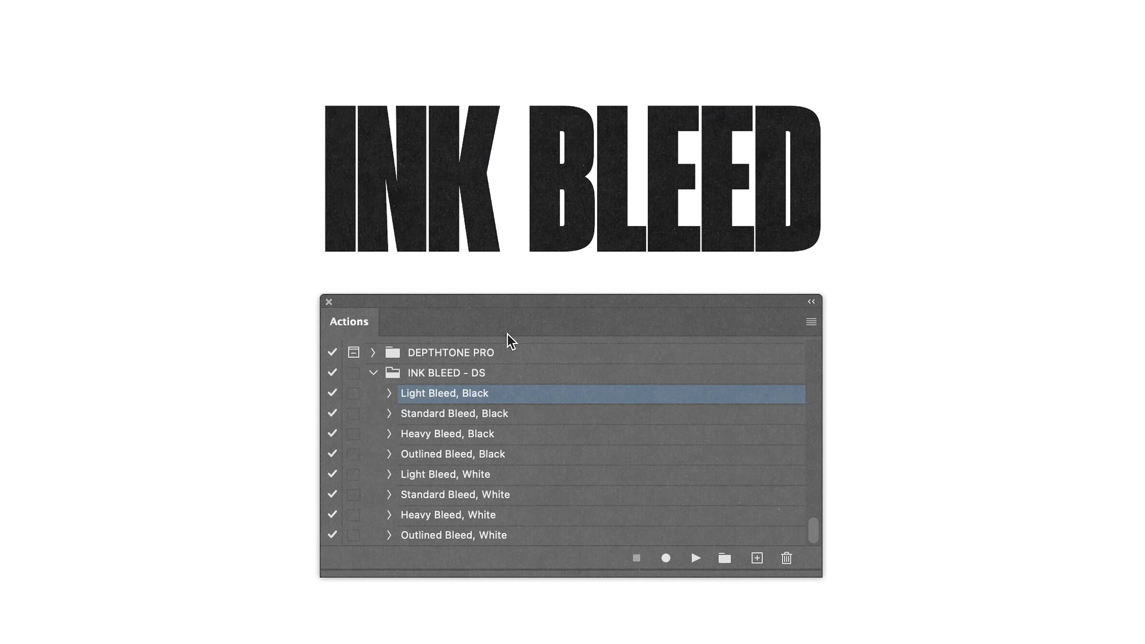
# Play the Standard Bleed, Black action on the INK BLEED text.
pyautogui.click(571, 413)
pyautogui.click(694, 558)
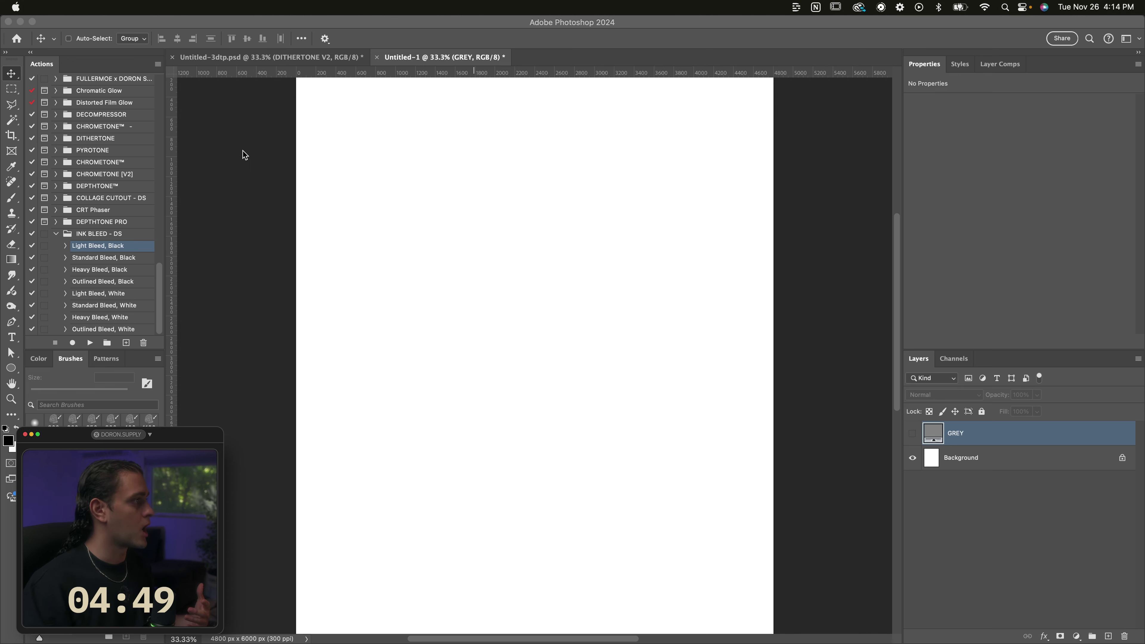
# Check the document's size in Image Size and cancel without changes.
pyautogui.click(170, 7)
pyautogui.click(191, 95)
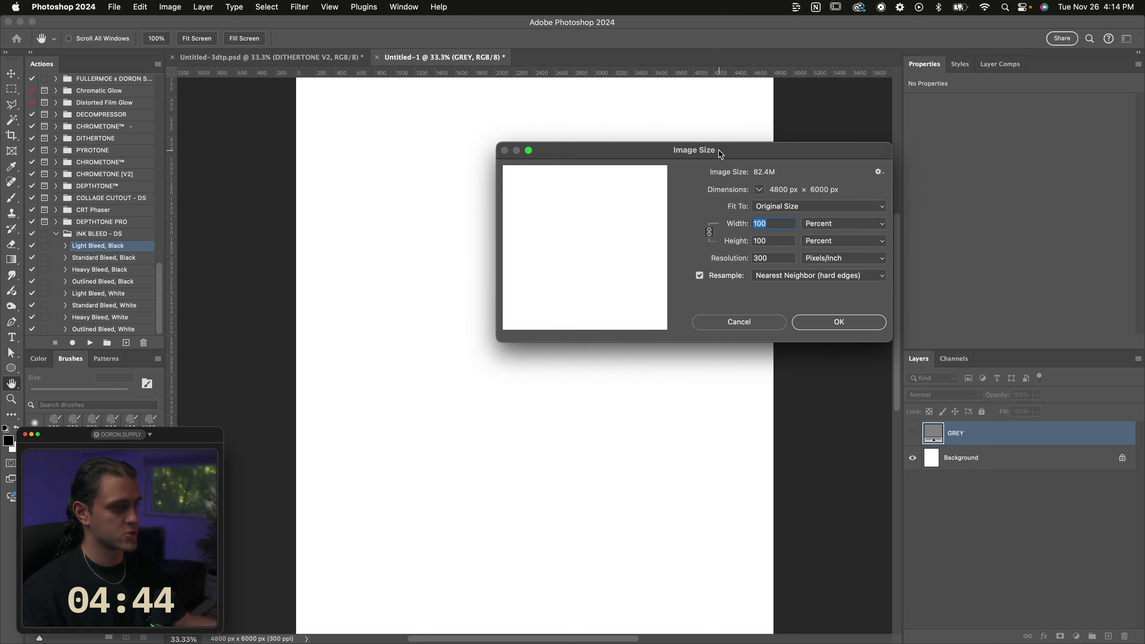
pyautogui.click(750, 321)
pyautogui.press('v')
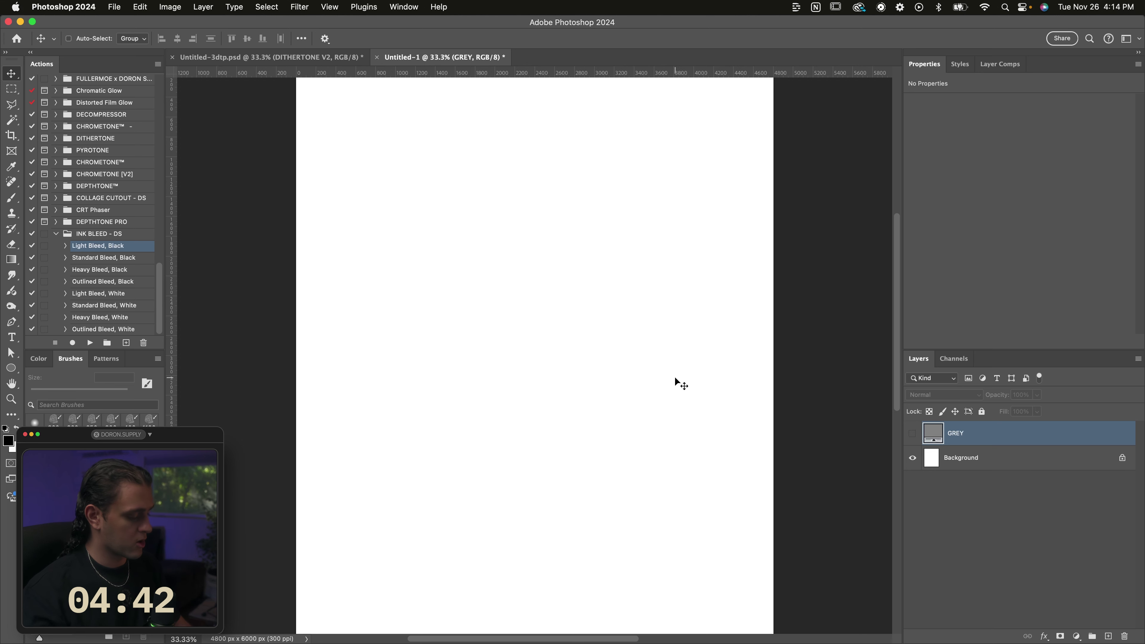
# Add 'INK bleed' text at the canvas centre and enlarge it to about 221 pt.
pyautogui.press('t')
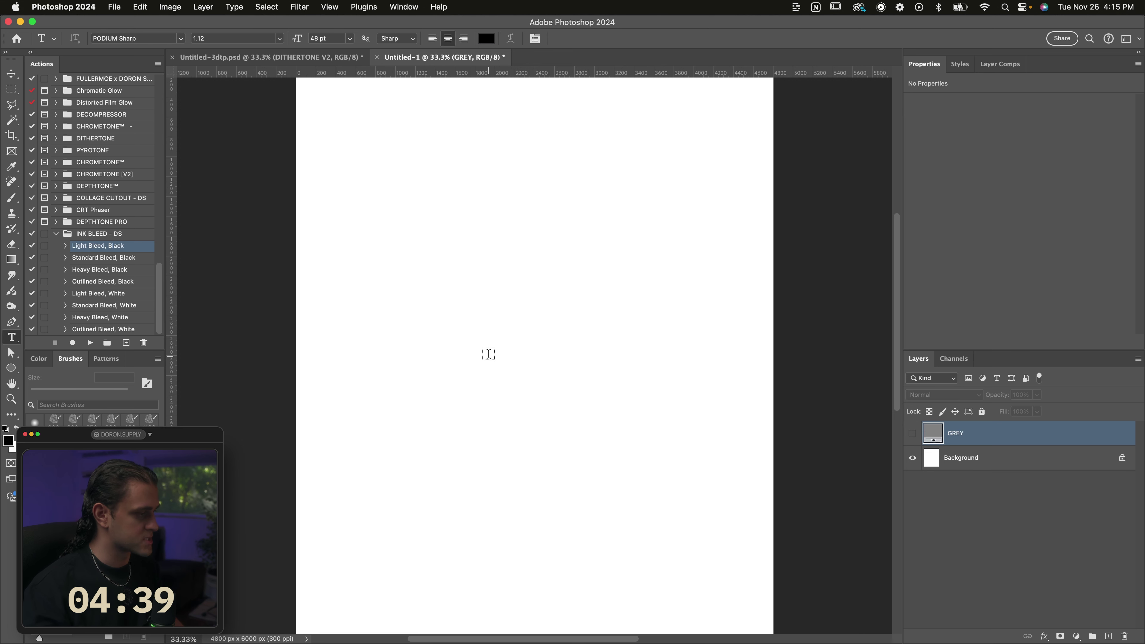
pyautogui.click(479, 336)
pyautogui.write('INK')
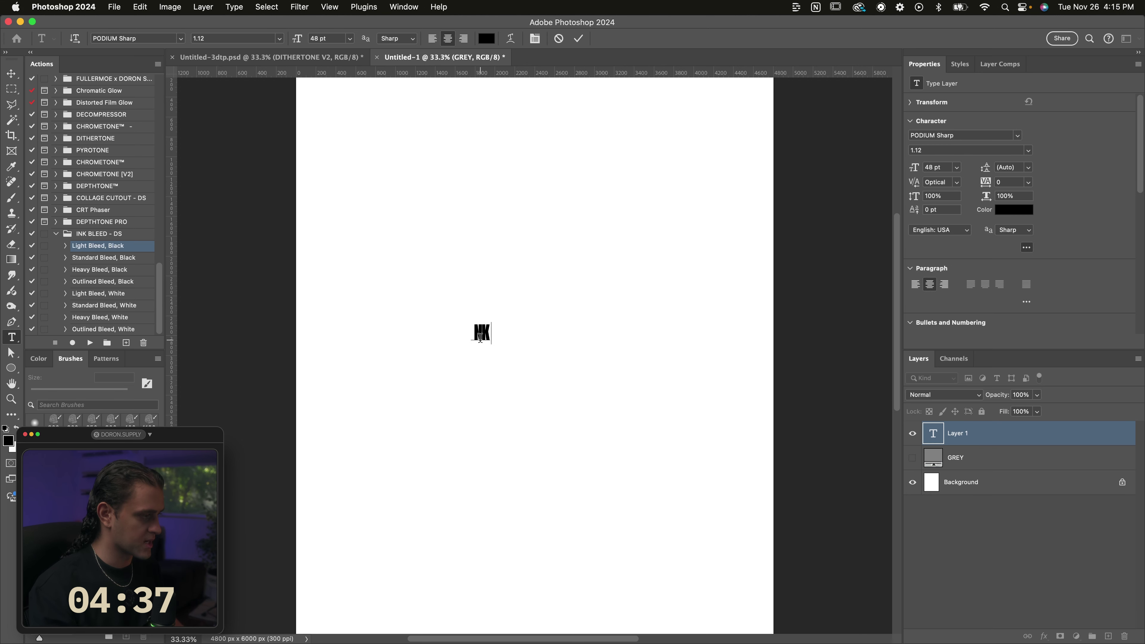
pyautogui.write(' bleed')
pyautogui.click(578, 38)
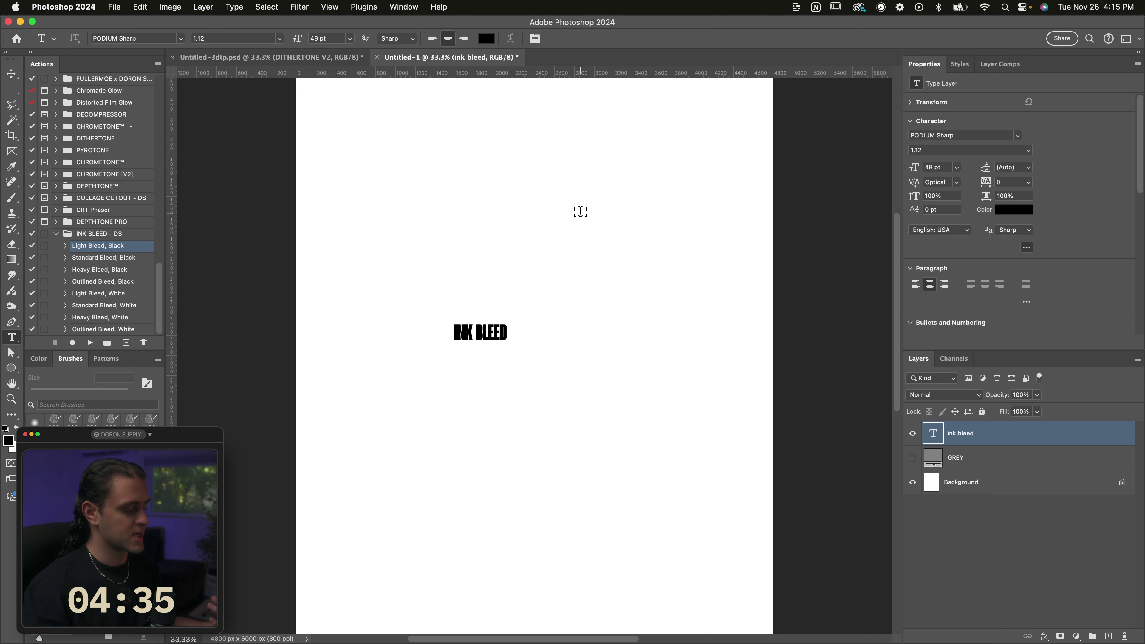
pyautogui.press('super+t')
pyautogui.moveTo(510, 321)
pyautogui.mouseDown()
pyautogui.moveTo(662, 274)
pyautogui.moveTo(665, 291)
pyautogui.moveTo(711, 322)
pyautogui.mouseUp()
pyautogui.press('Return')
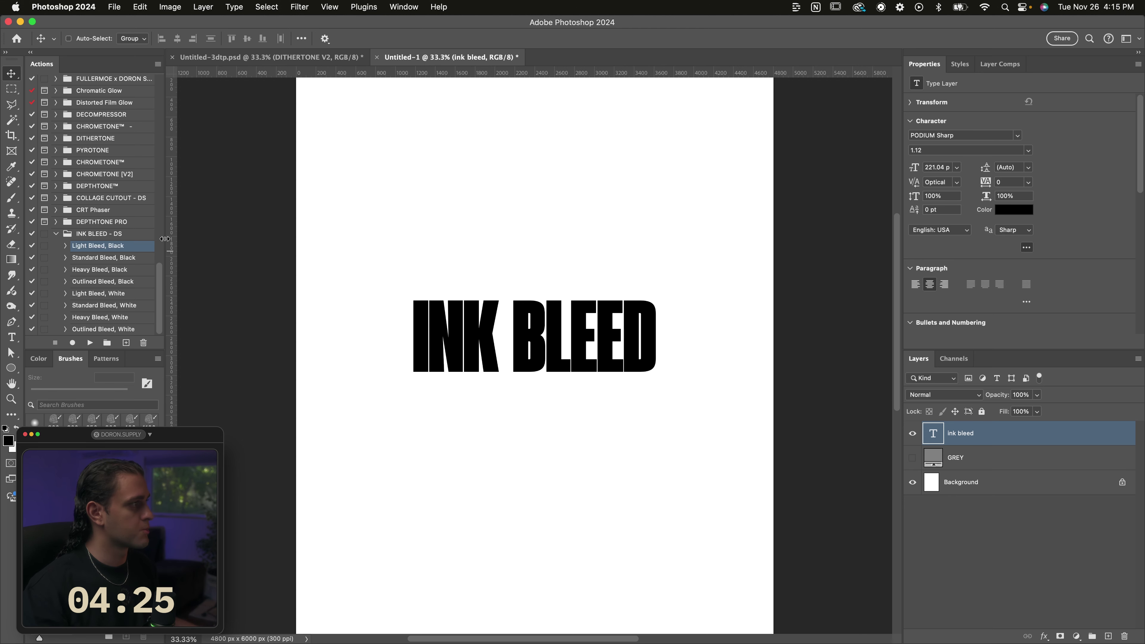
pyautogui.click(408, 6)
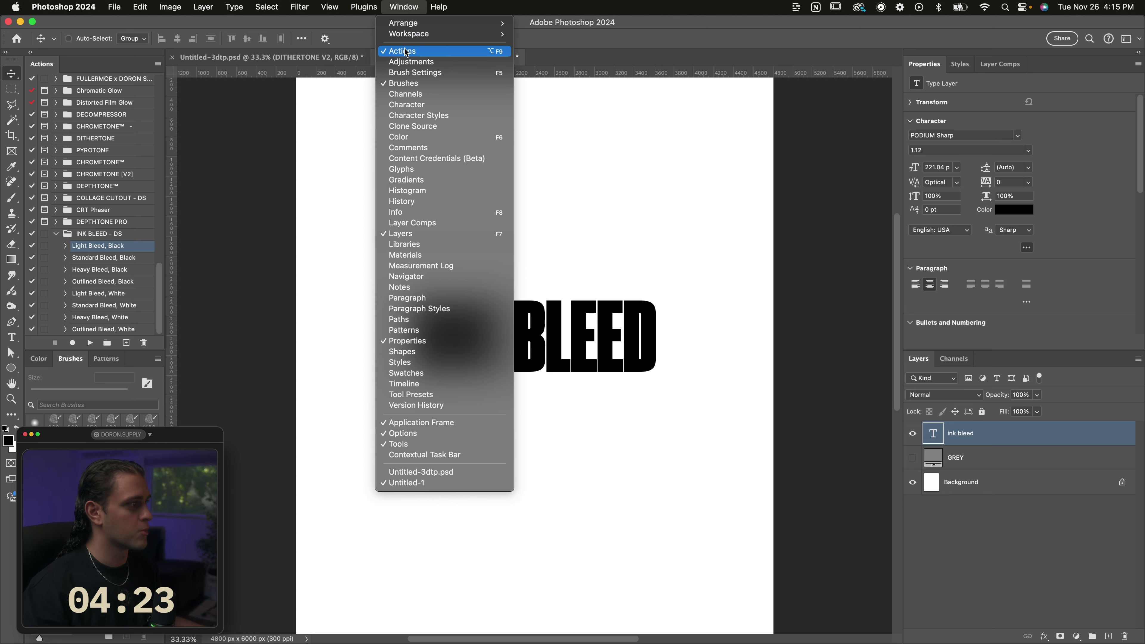
# Create an 'ink bleed tutorial' action in the INK BLEED - DS set and start recording.
pyautogui.click(252, 118)
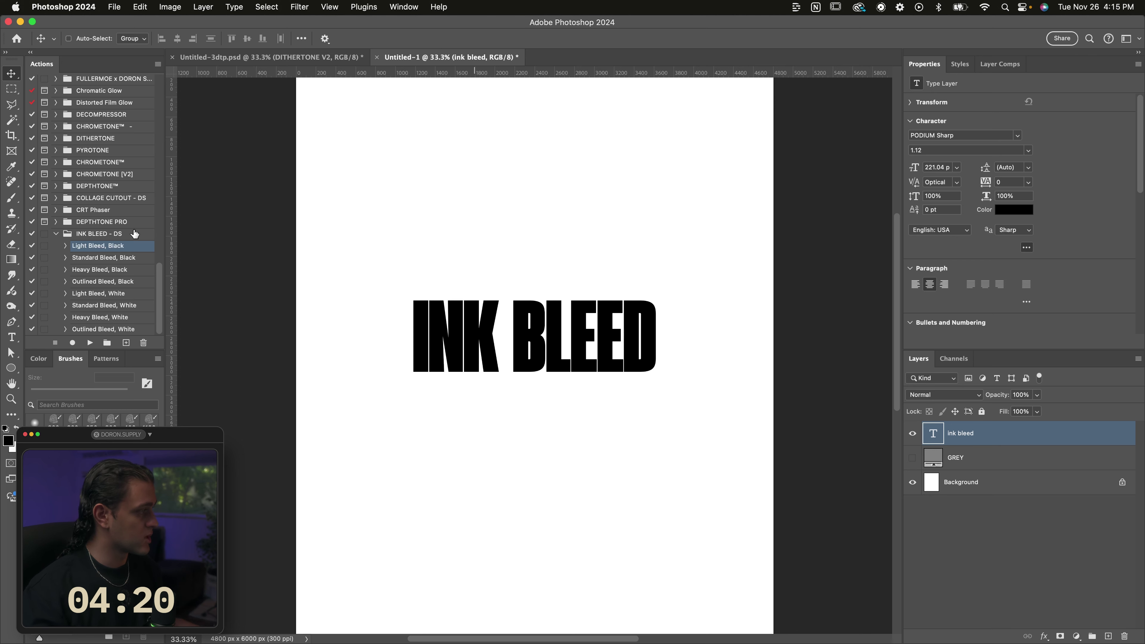
pyautogui.click(125, 344)
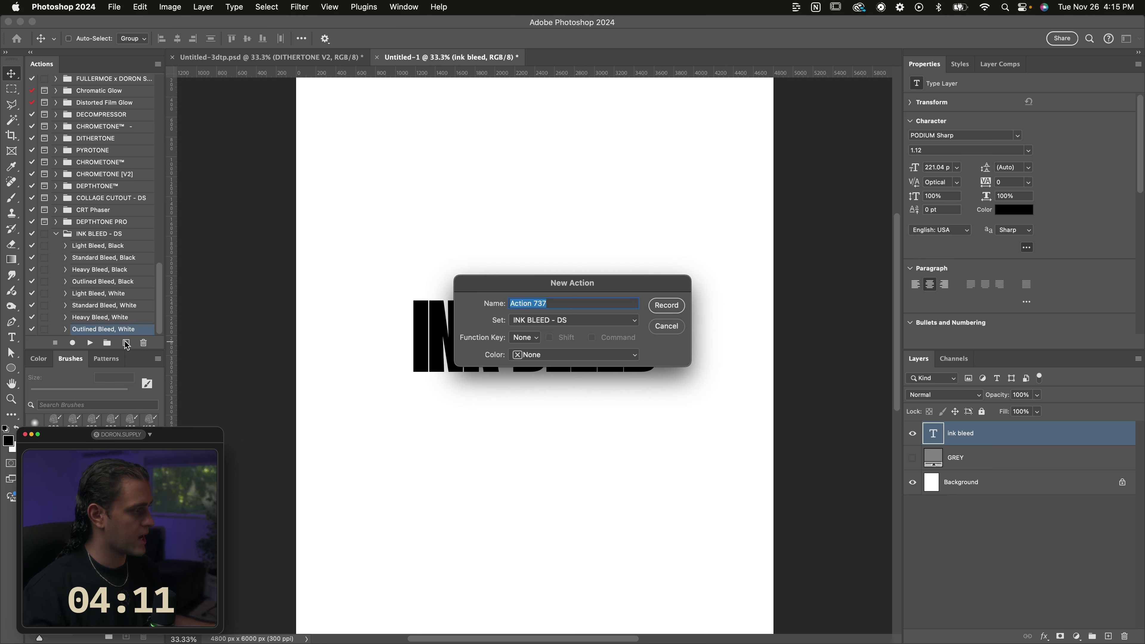
pyautogui.write('ink bleed tutorial')
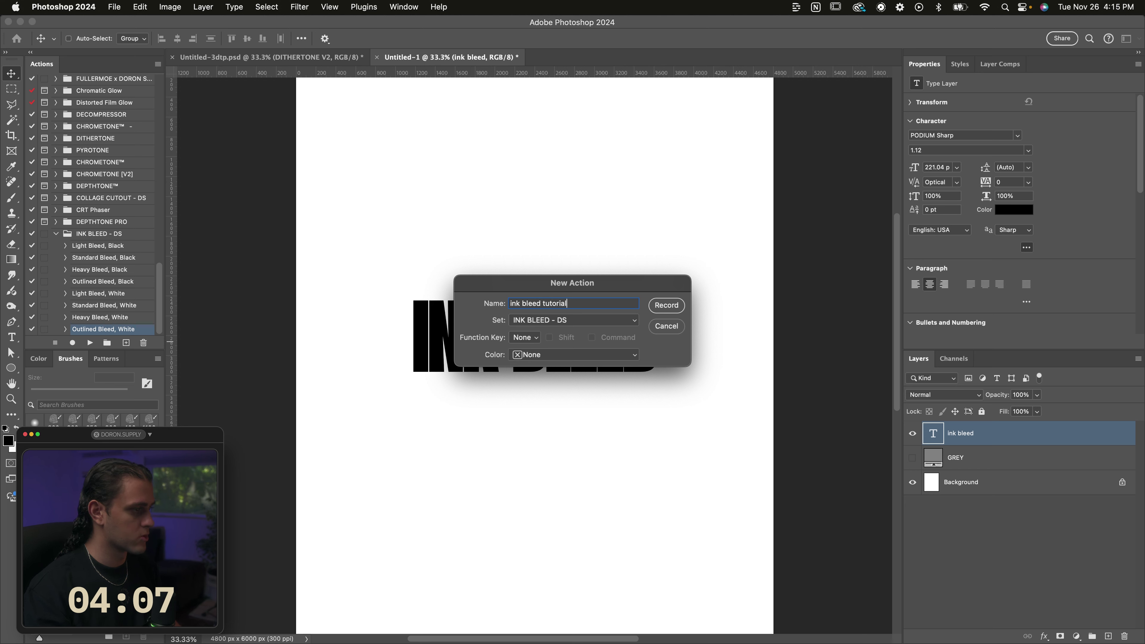
pyautogui.press('Return')
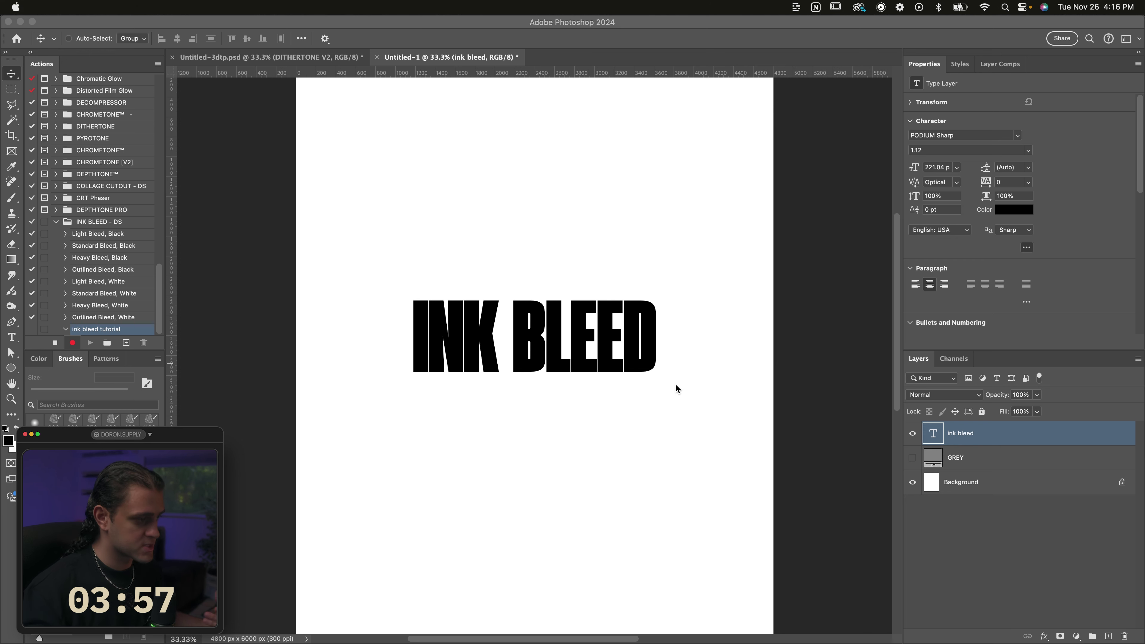
# Give the INK BLEED text layer a 250 px white outside stroke.
pyautogui.doubleClick(1027, 441)
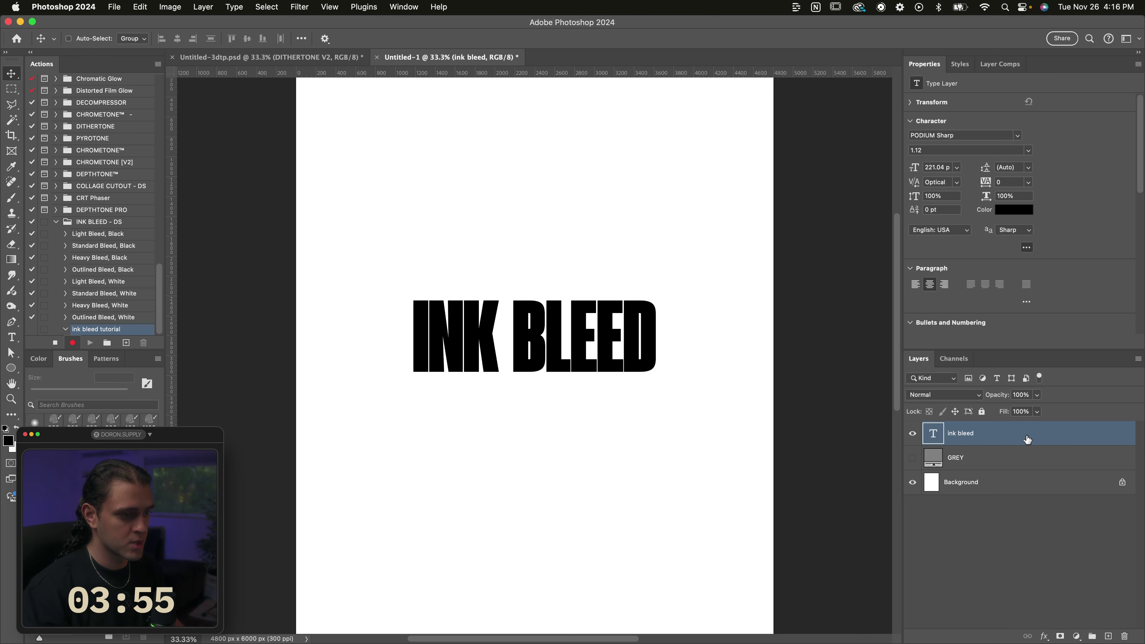
pyautogui.moveTo(921, 74); pyautogui.dragTo(668, 132)
pyautogui.click(472, 246)
pyautogui.moveTo(549, 136)
pyautogui.mouseDown()
pyautogui.moveTo(746, 108)
pyautogui.moveTo(692, 57)
pyautogui.mouseUp()
pyautogui.click(811, 250)
pyautogui.press('Return')
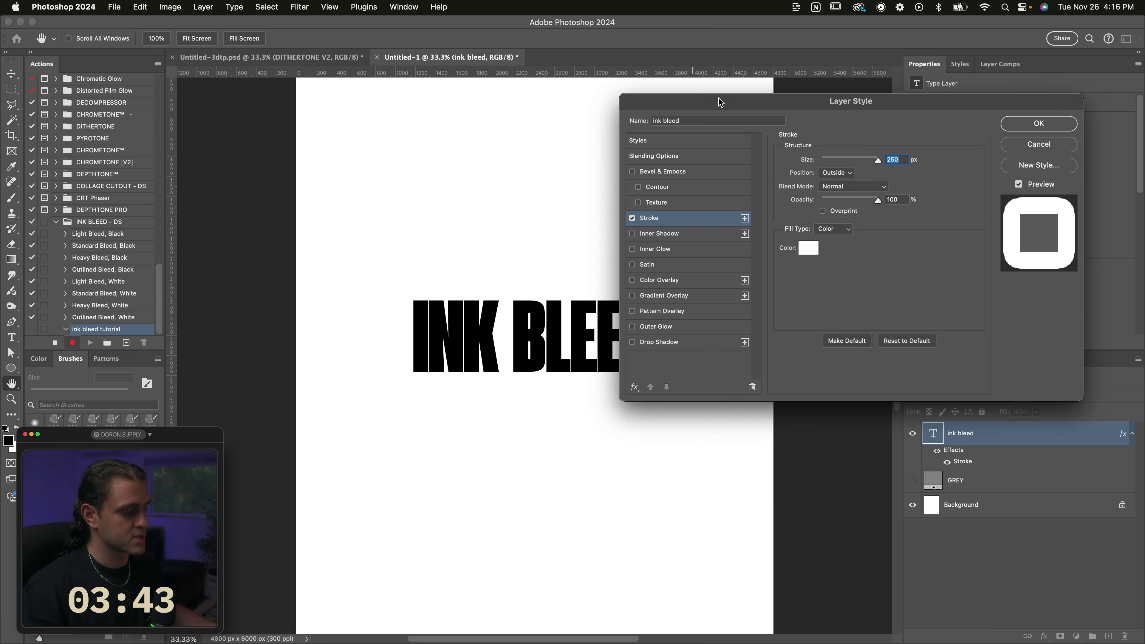
pyautogui.moveTo(640, 102); pyautogui.dragTo(570, 110)
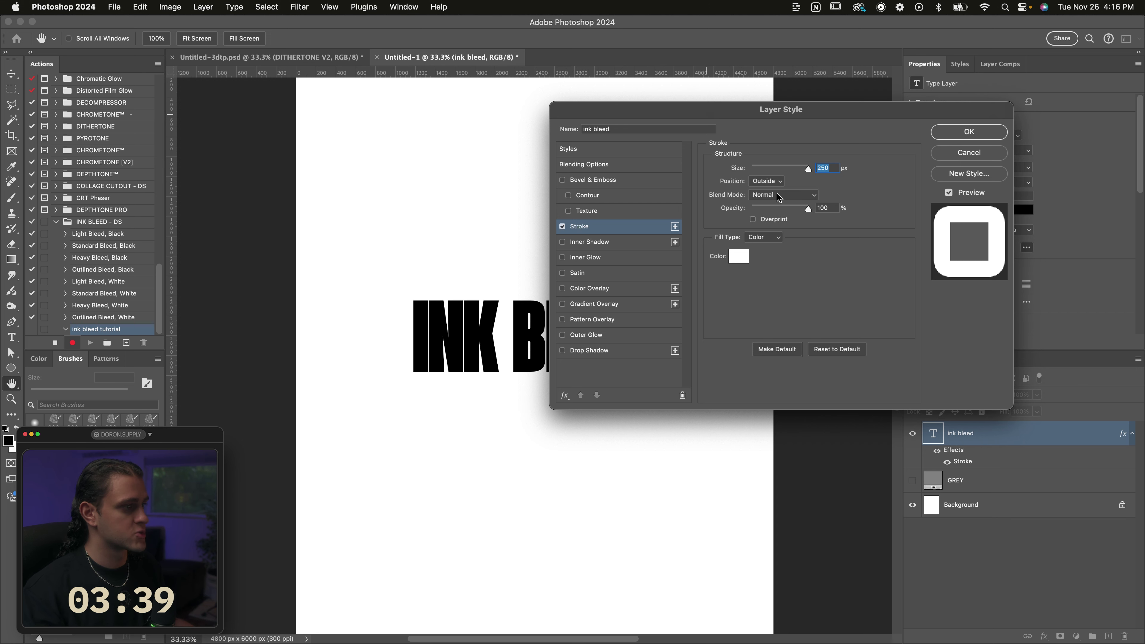
pyautogui.write('250')
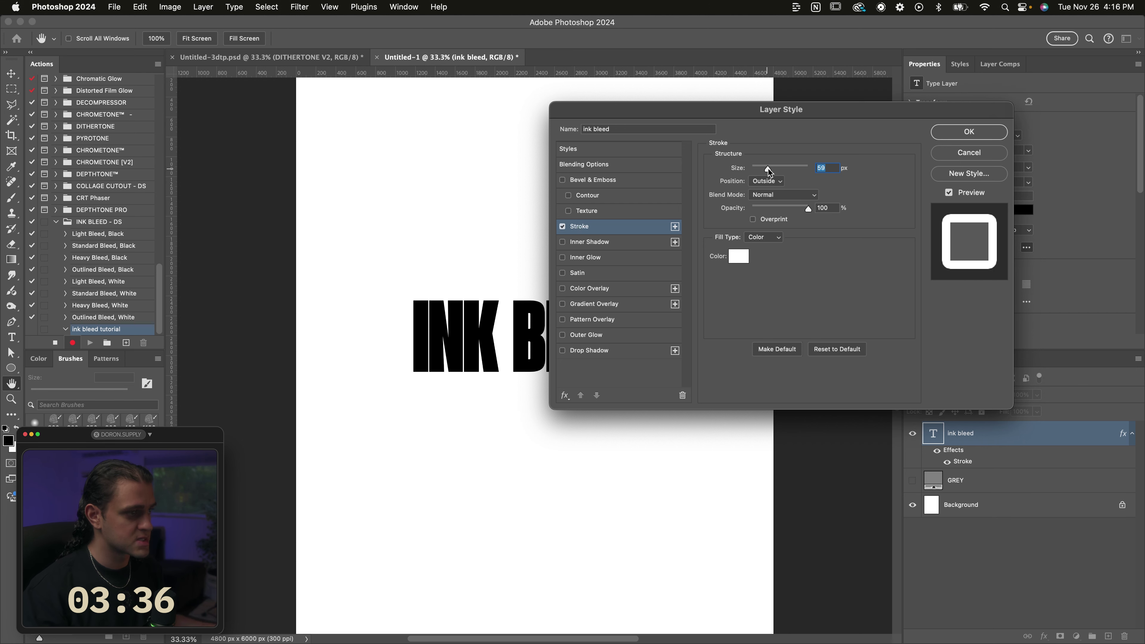
pyautogui.doubleClick(821, 168)
pyautogui.moveTo(613, 288); pyautogui.dragTo(676, 258)
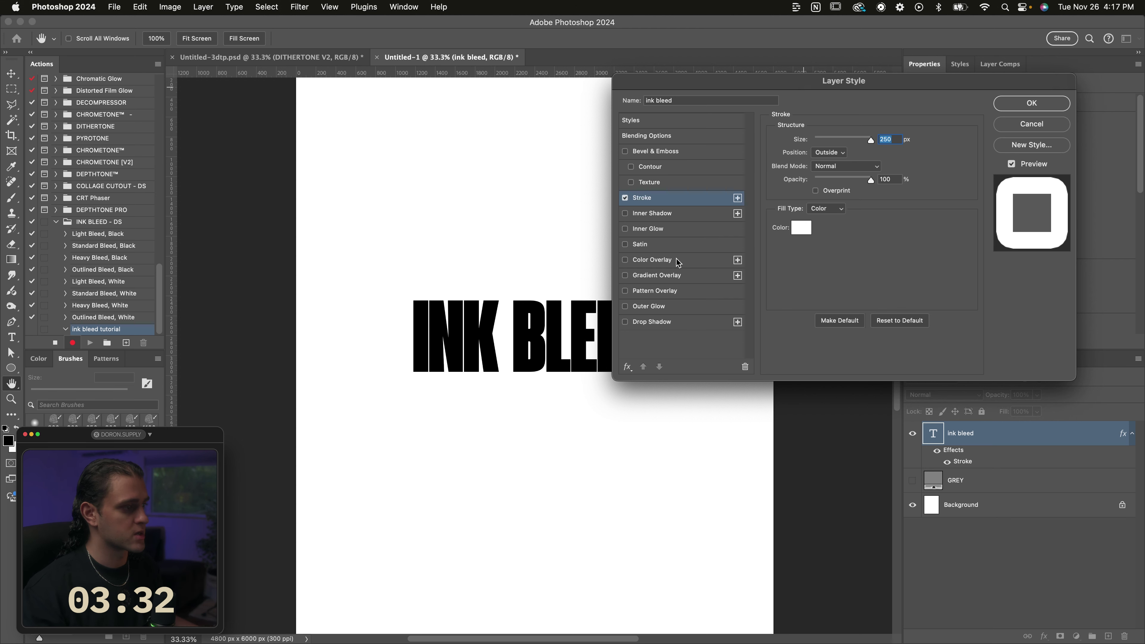
# Add a black Color Overlay and apply the layer style.
pyautogui.click(649, 258)
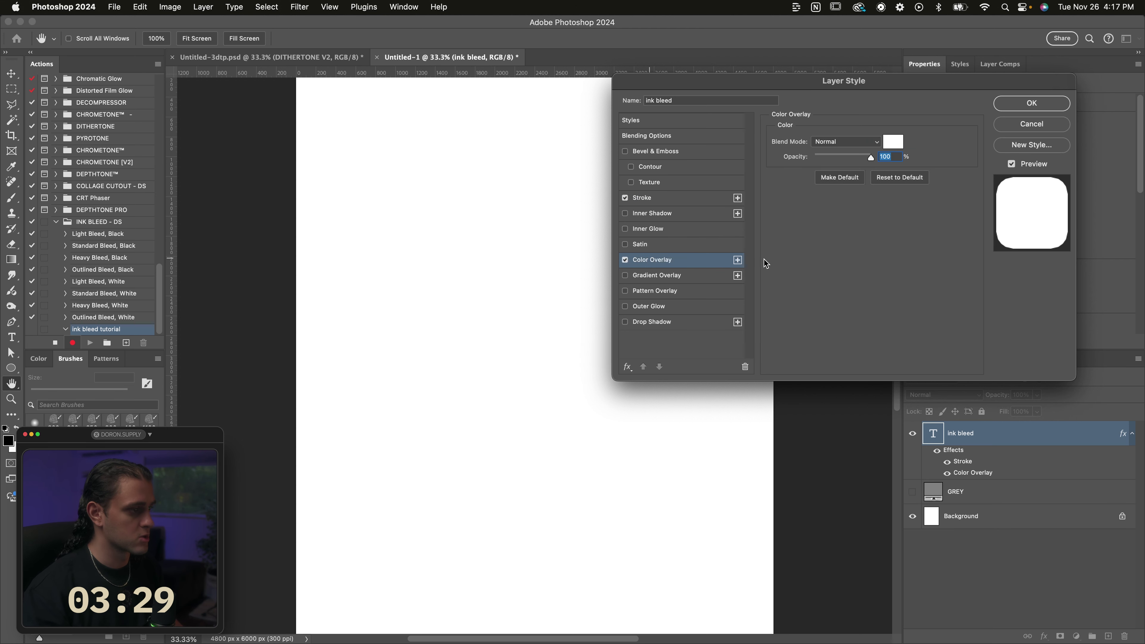
pyautogui.click(893, 142)
pyautogui.click(764, 282)
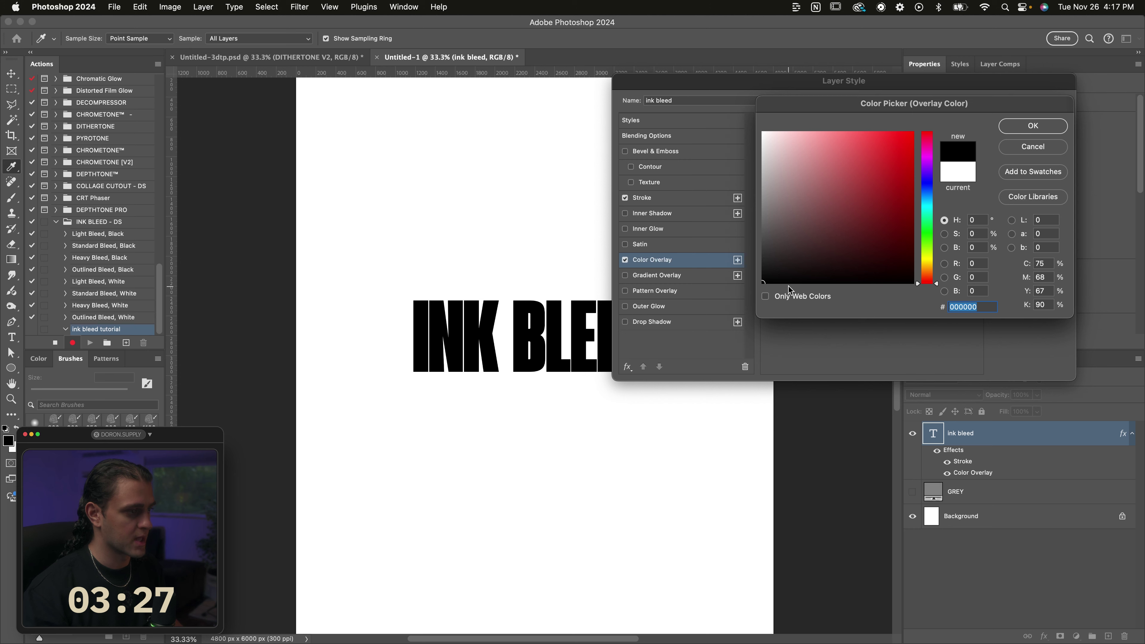
pyautogui.press('Return')
pyautogui.click(1024, 103)
pyautogui.press('v')
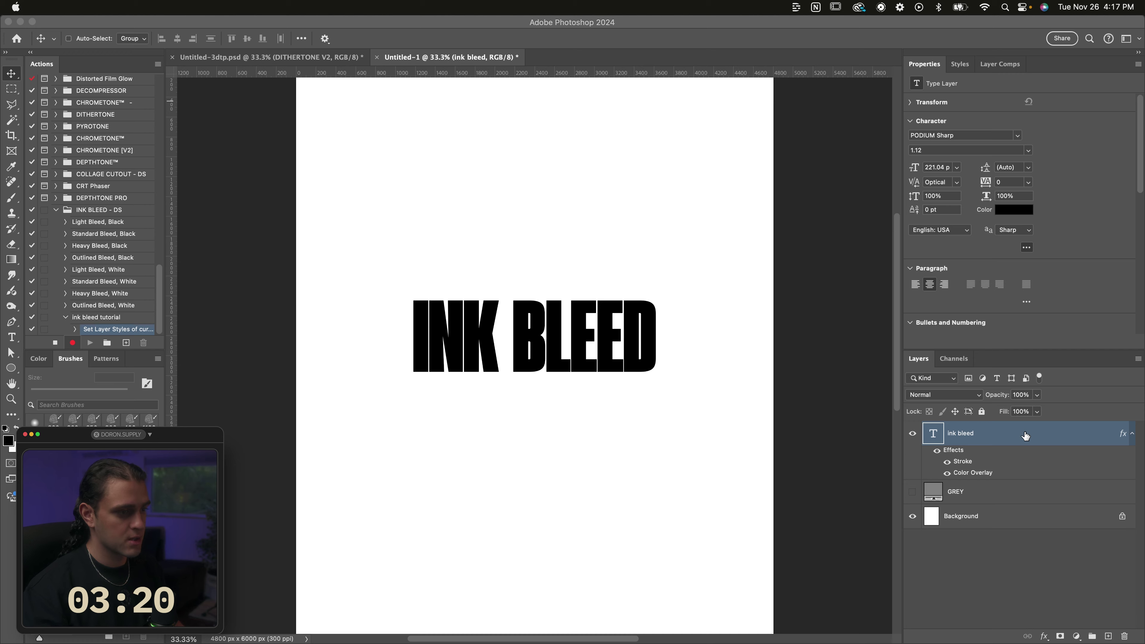
# Convert the ink bleed layer to a smart object and open the Filter Gallery.
pyautogui.rightClick(1005, 435)
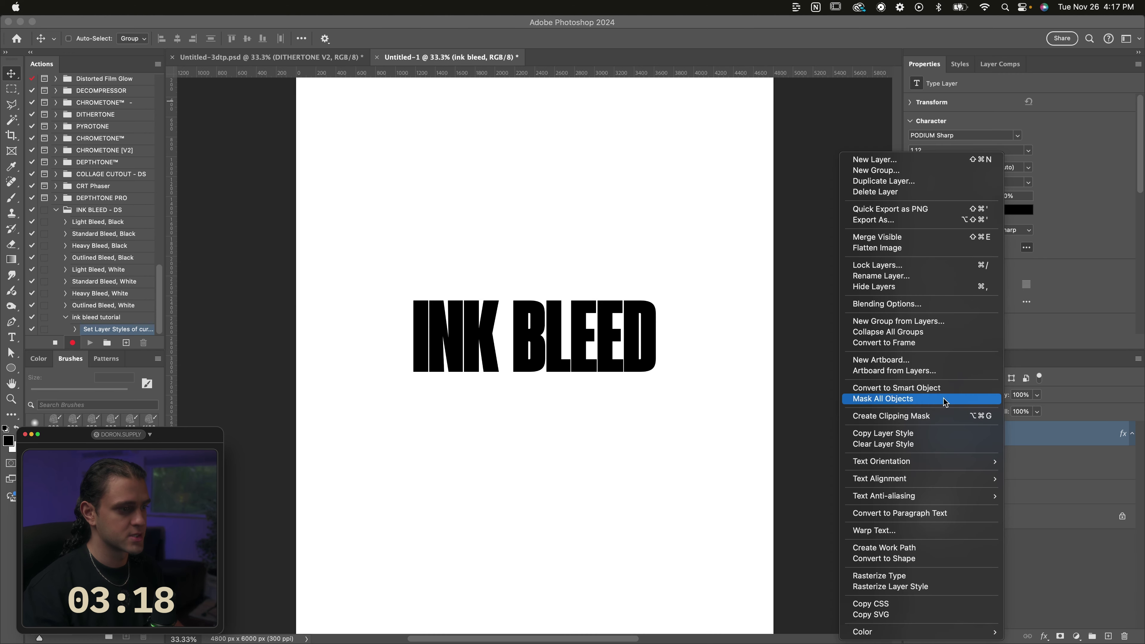
pyautogui.click(926, 389)
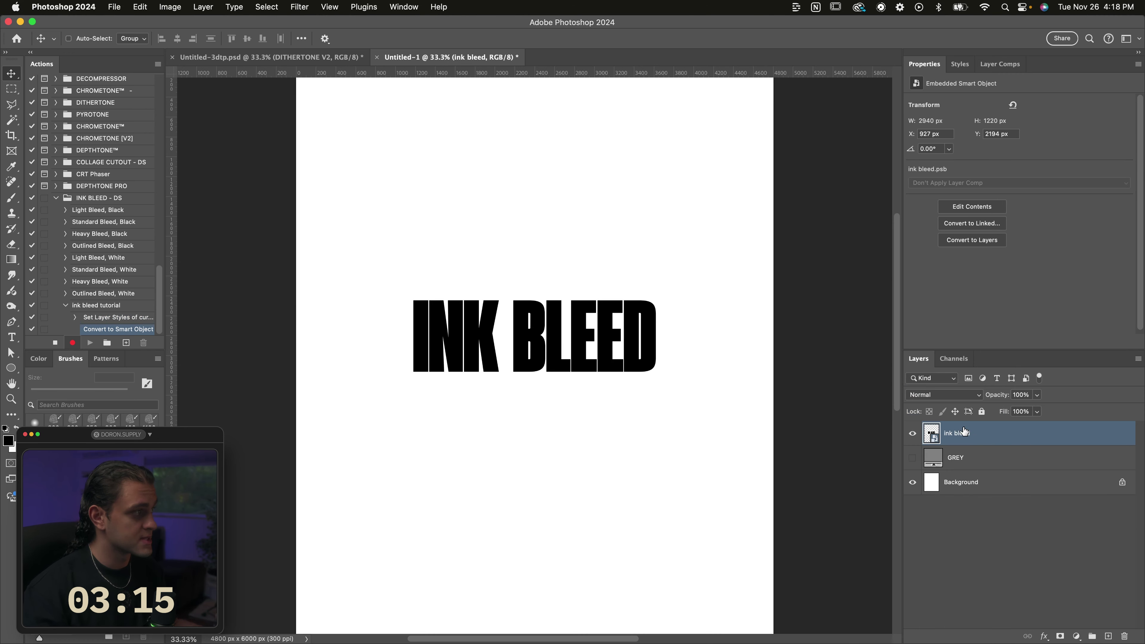
pyautogui.click(300, 7)
pyautogui.click(308, 23)
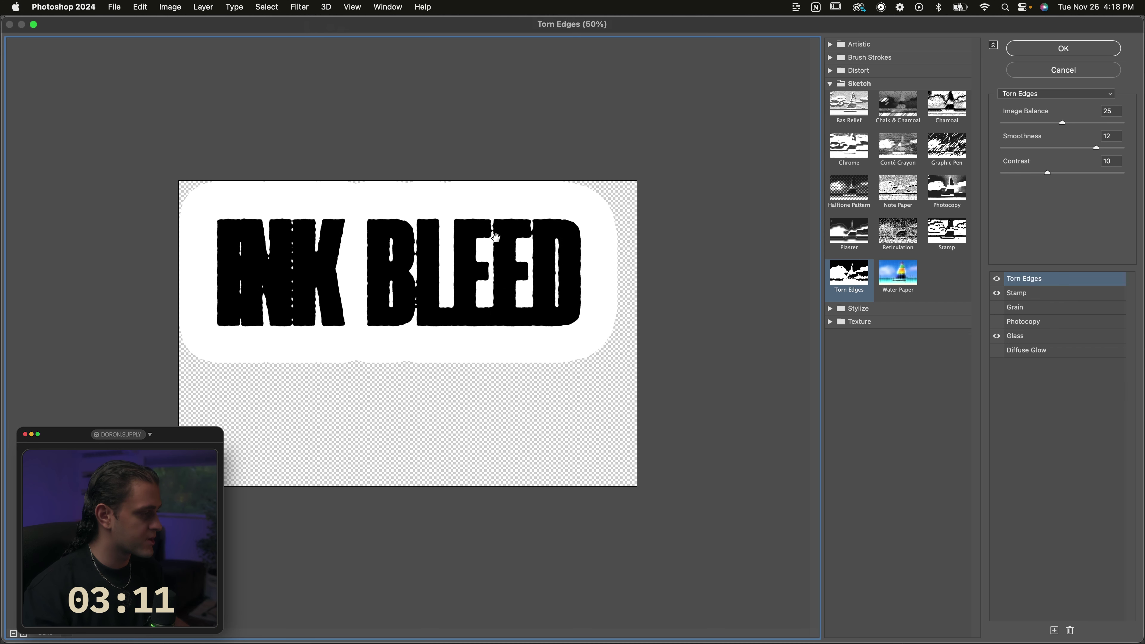
# Delete the Torn Edges, Stamp, Grain, Photocopy and Glass effects, leaving Diffuse Glow.
pyautogui.click(1095, 622)
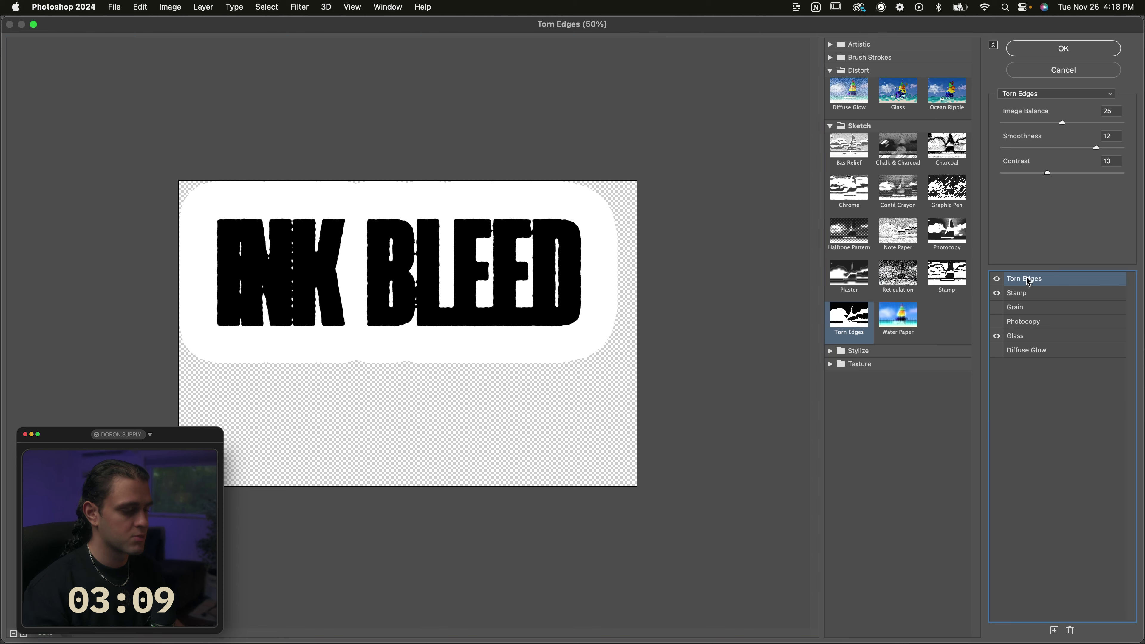
pyautogui.click(1071, 630)
pyautogui.click(1070, 630)
pyautogui.click(1071, 631)
pyautogui.click(1071, 631)
pyautogui.click(1070, 631)
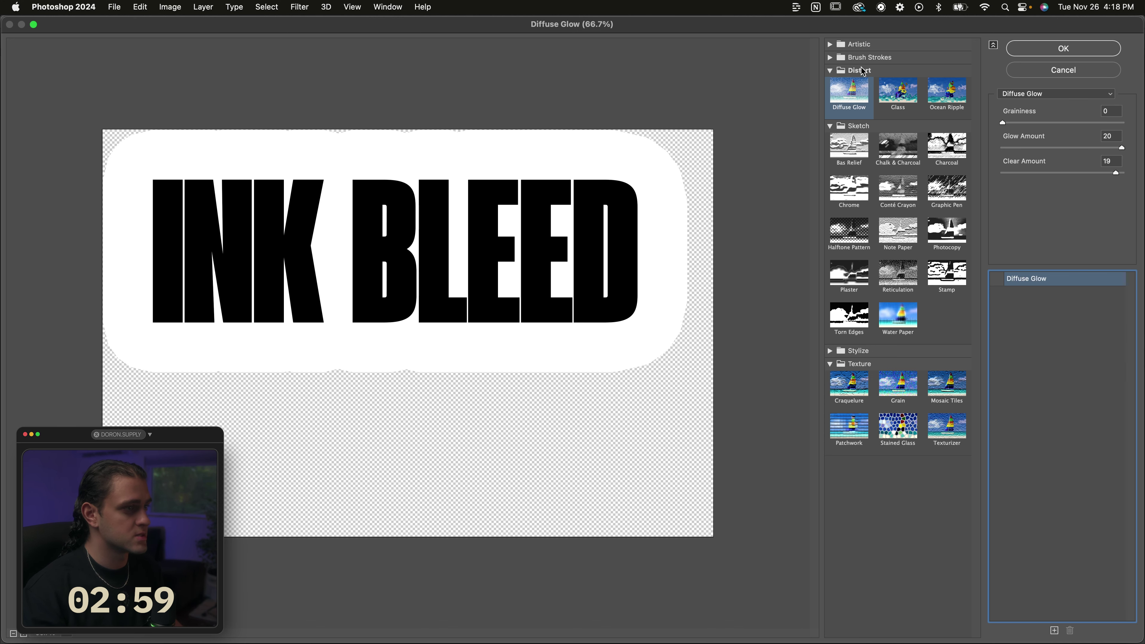
# Set Diffuse Glow's Clear Amount to 20 and toggle its preview.
pyautogui.click(852, 96)
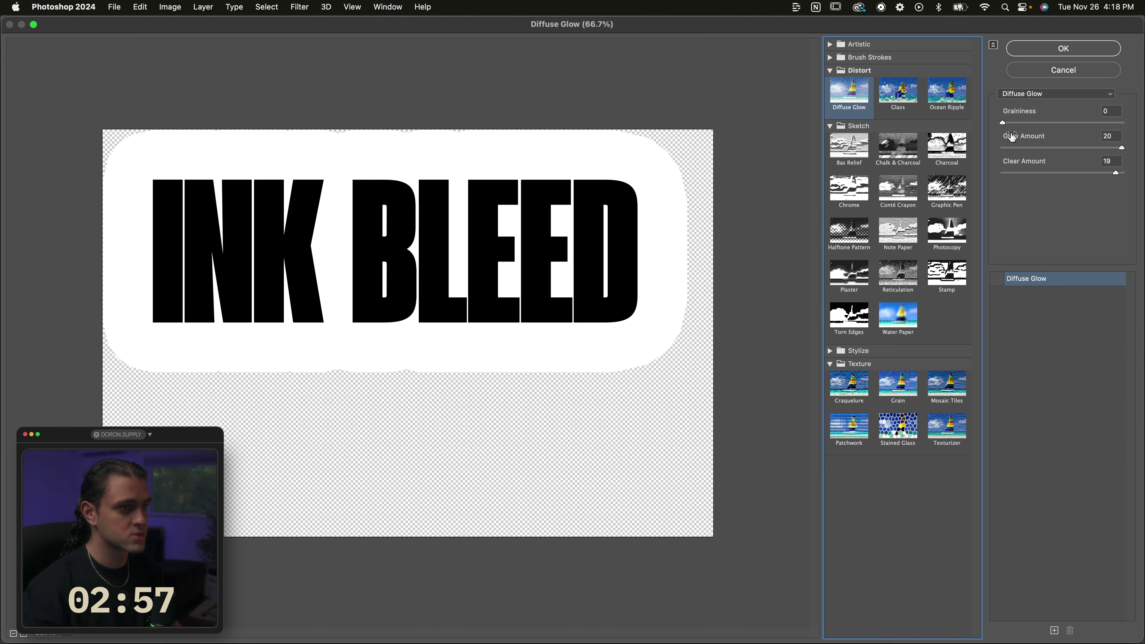
pyautogui.press('Tab')
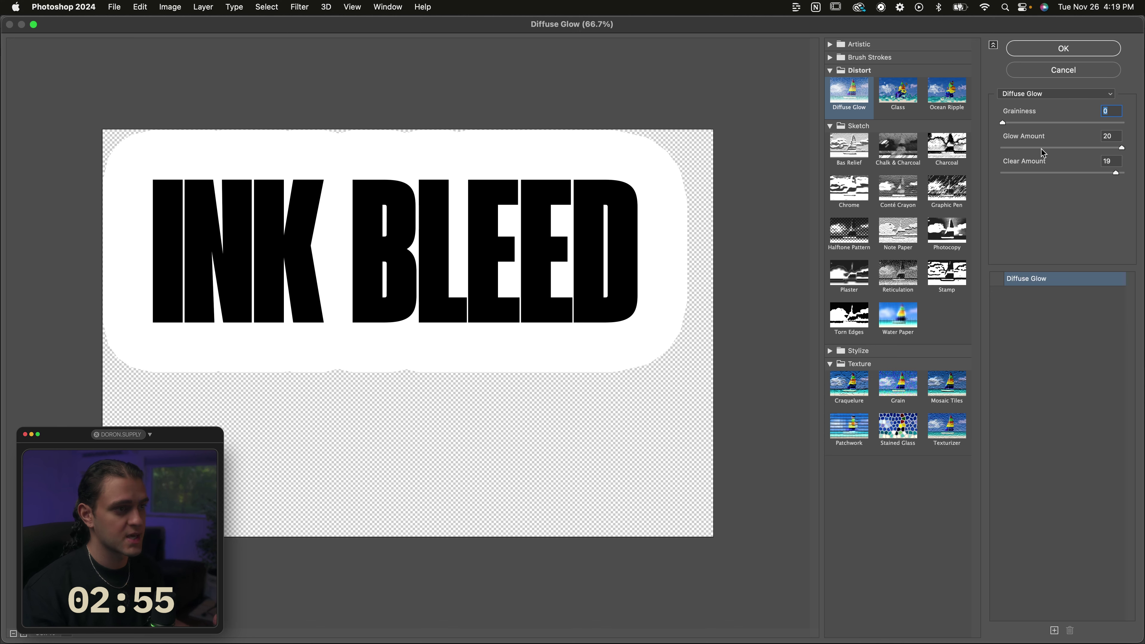
pyautogui.moveTo(1043, 152); pyautogui.dragTo(1121, 175)
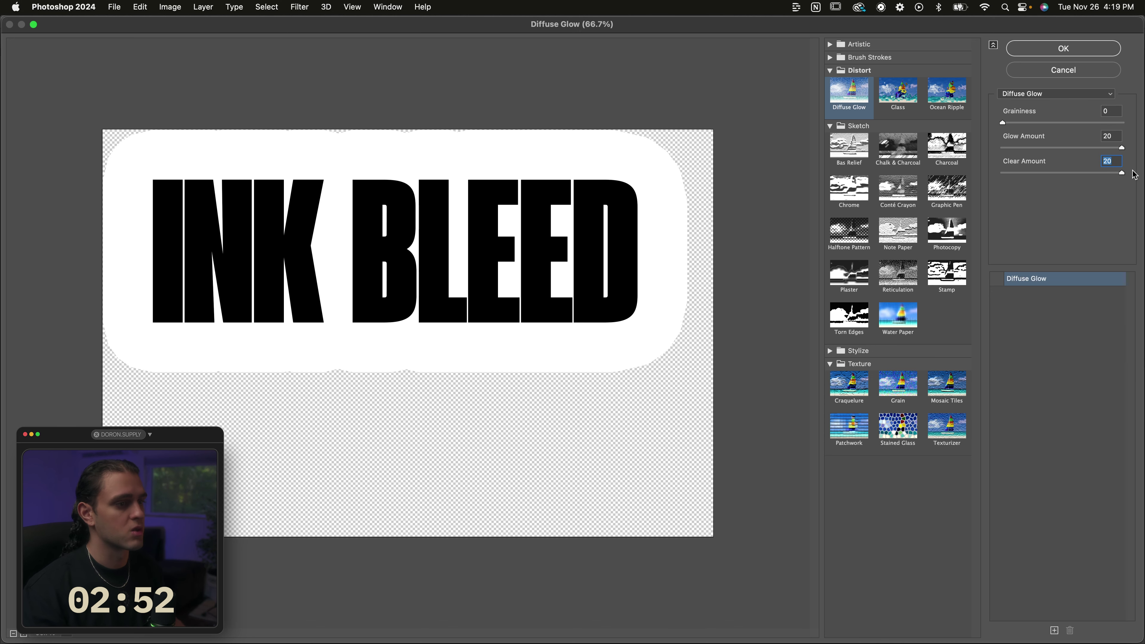
pyautogui.click(998, 278)
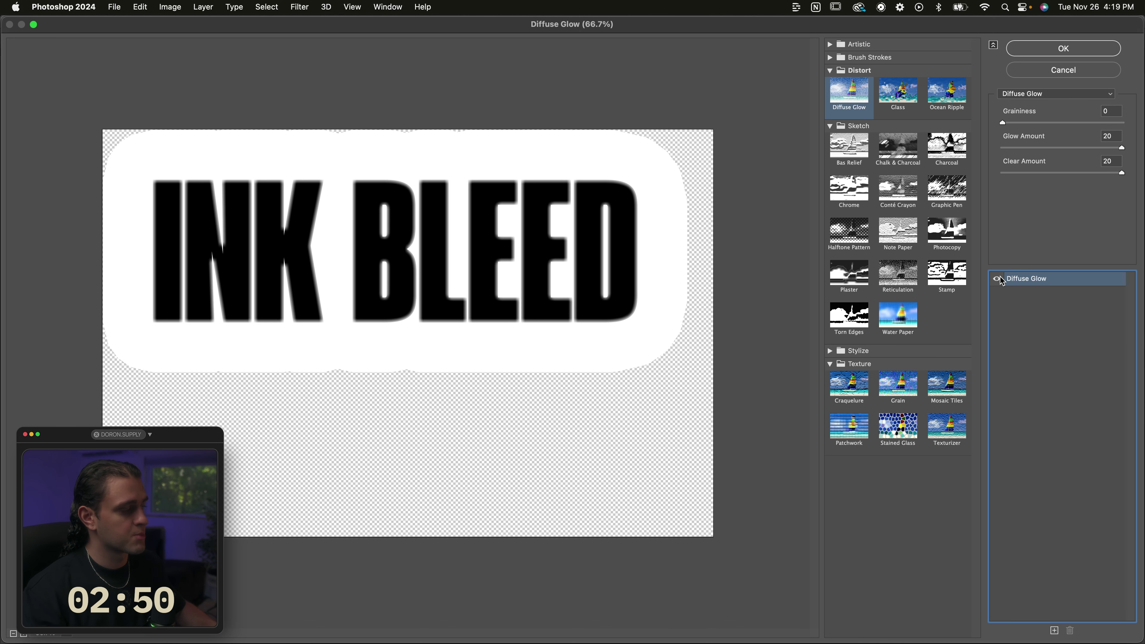
pyautogui.click(997, 277)
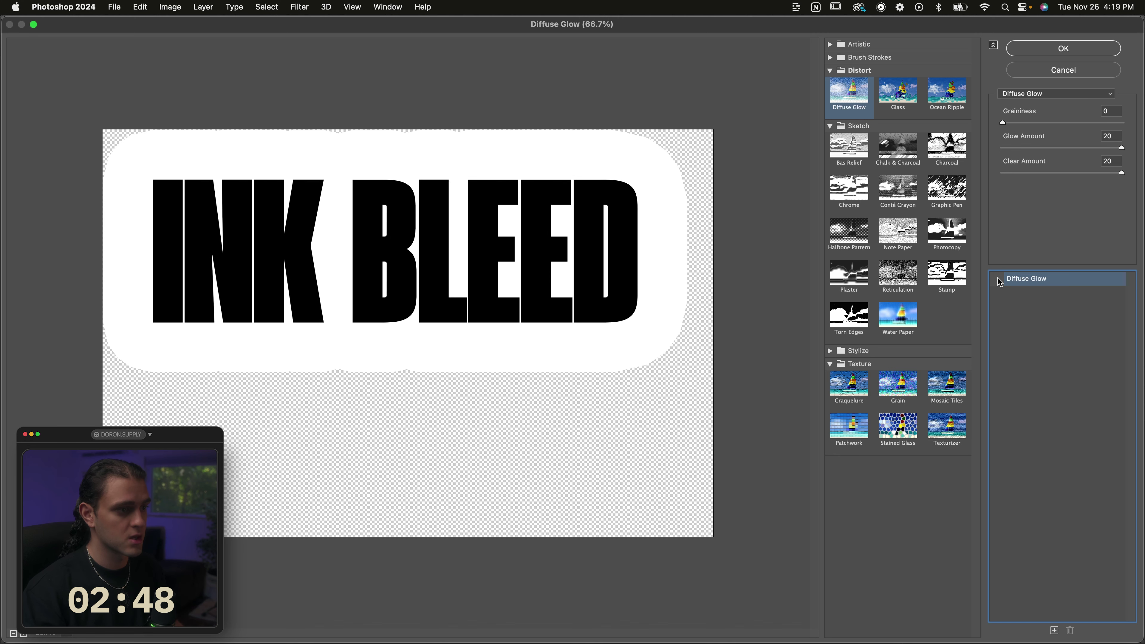
# Add a Glass effect with Frosted texture, 112% scaling and distortion 5.
pyautogui.click(1054, 630)
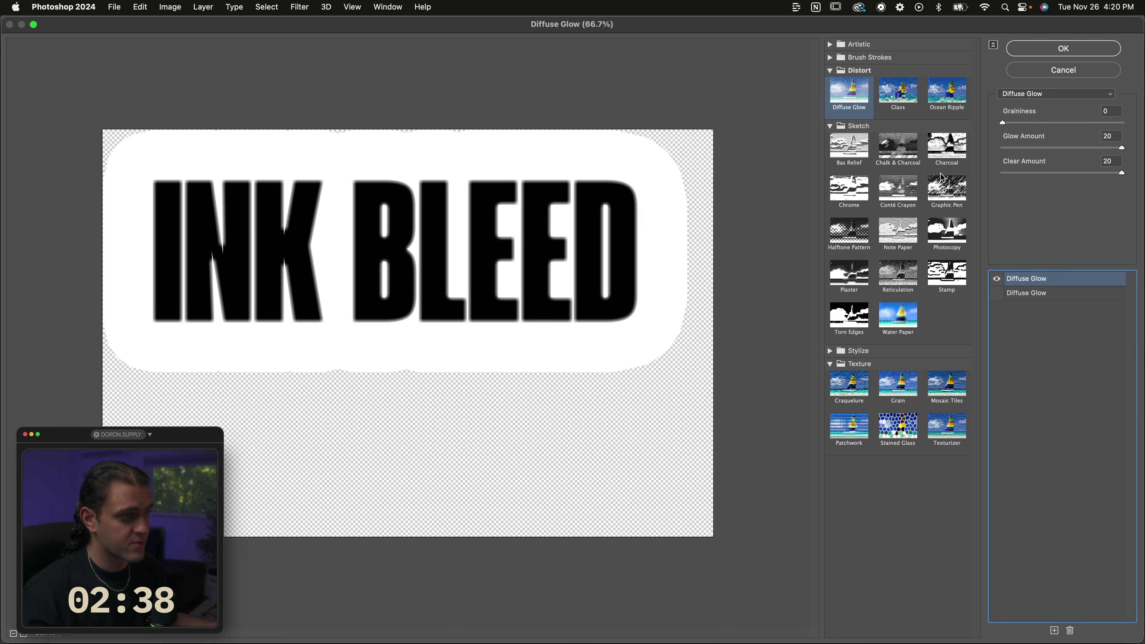
pyautogui.click(907, 103)
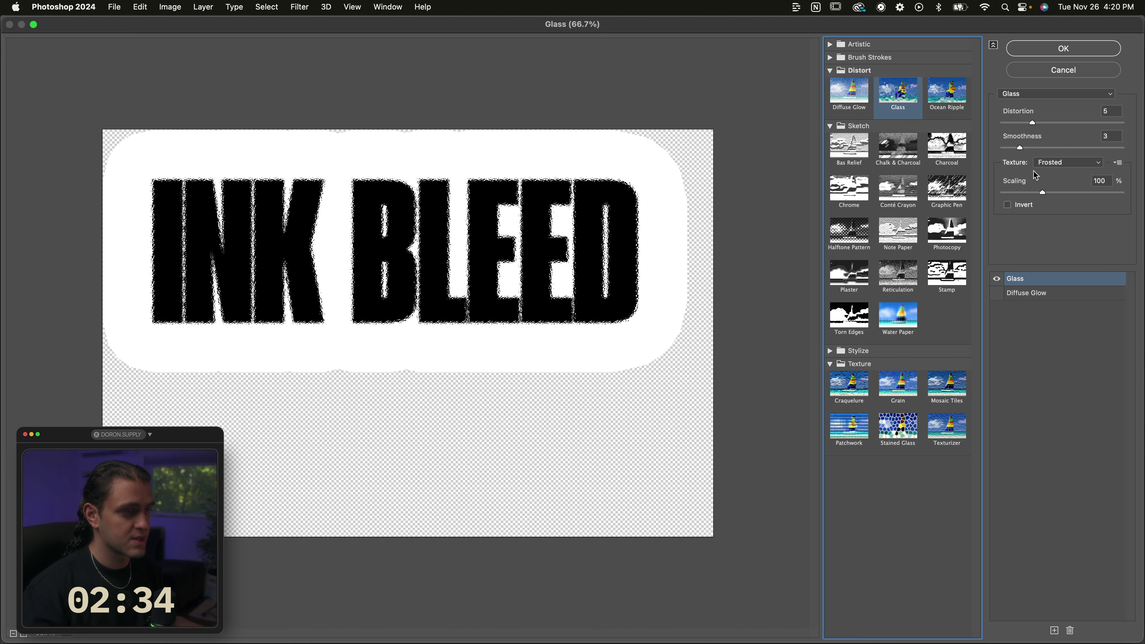
pyautogui.click(1045, 163)
pyautogui.click(1048, 168)
pyautogui.moveTo(1042, 192)
pyautogui.mouseDown()
pyautogui.moveTo(1076, 192)
pyautogui.moveTo(1051, 193)
pyautogui.mouseUp()
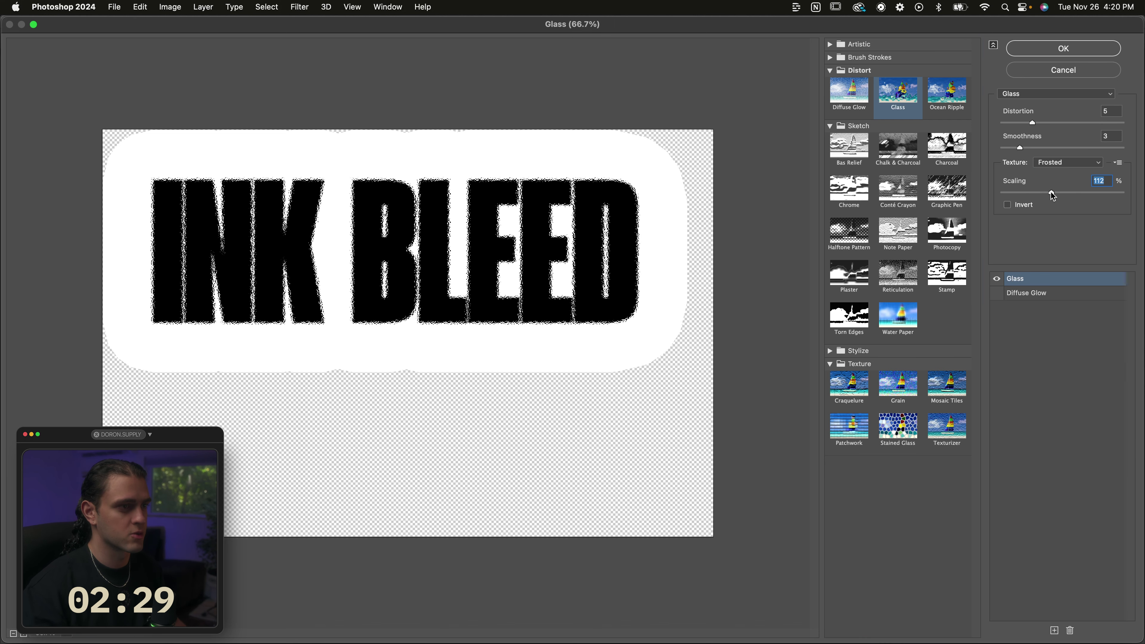
pyautogui.moveTo(1032, 126); pyautogui.dragTo(1027, 148)
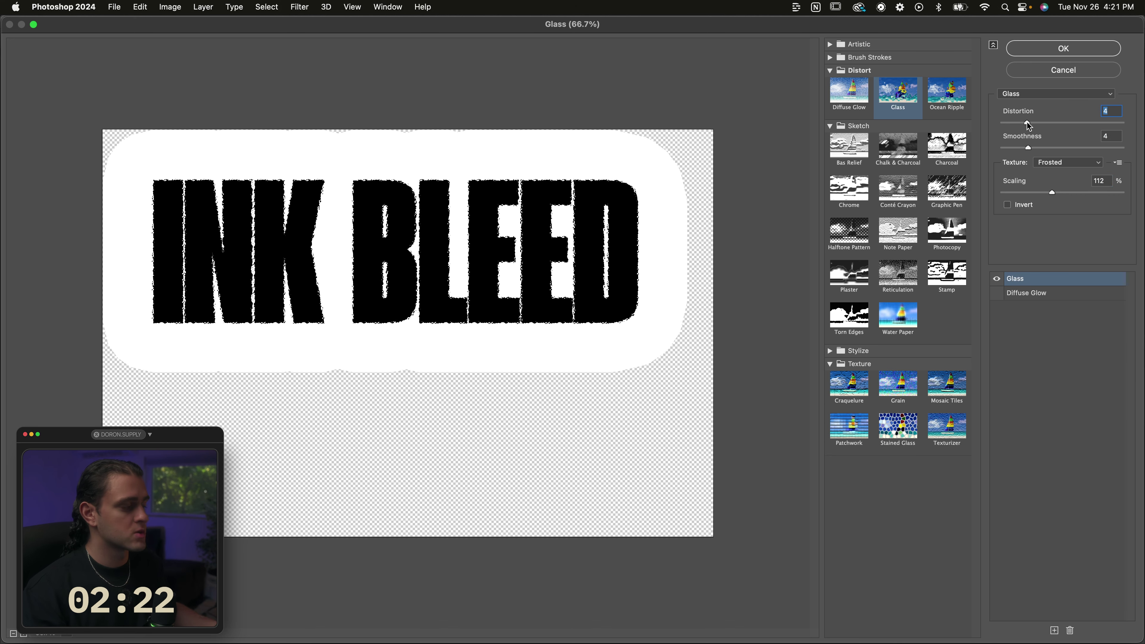
pyautogui.moveTo(1027, 124); pyautogui.dragTo(1059, 147)
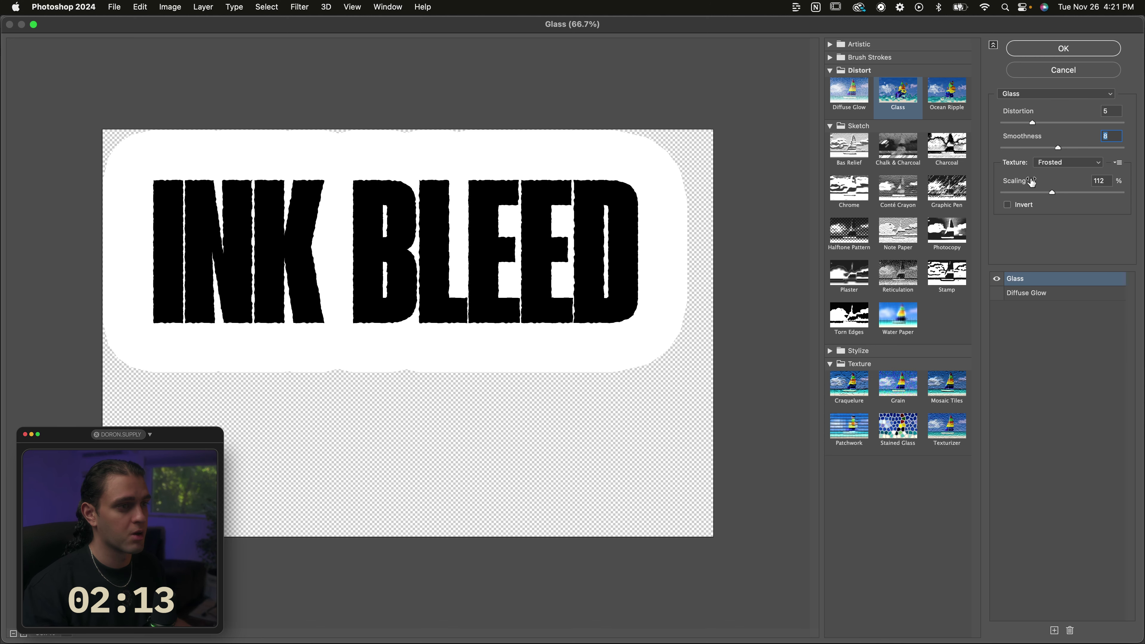
# Add a Stamp effect above Glass with smoothness 18.
pyautogui.click(1054, 630)
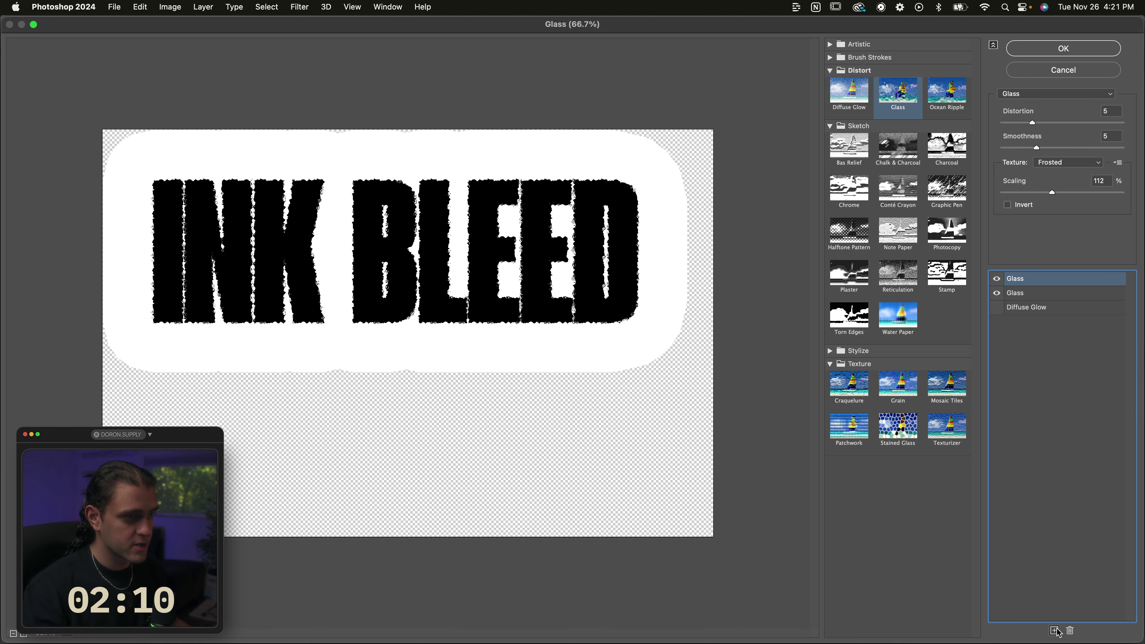
pyautogui.click(954, 290)
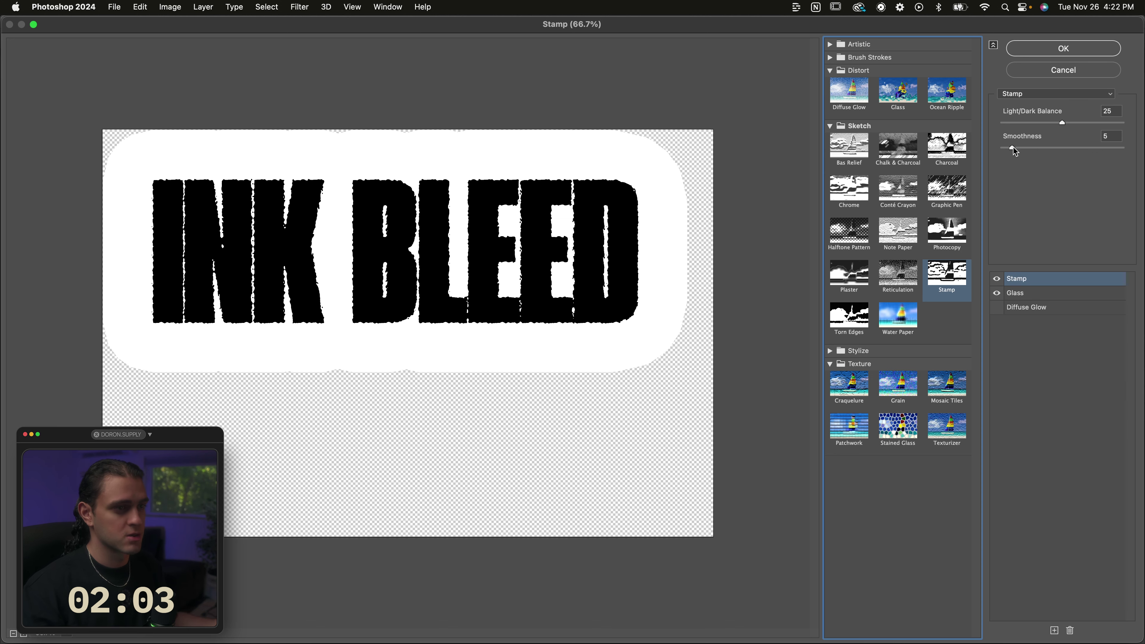
pyautogui.moveTo(1012, 148); pyautogui.dragTo(1043, 148)
pyautogui.click(1056, 466)
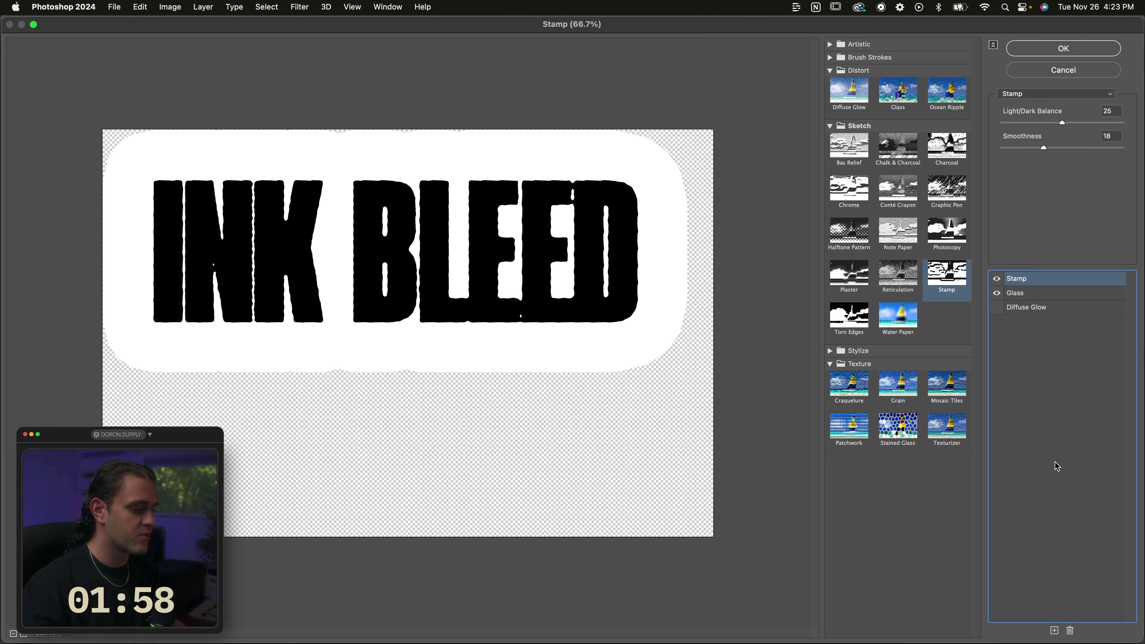
# Add Torn Edges (balance 20, smoothness 13, contrast 10) and apply the gallery as a smart filter.
pyautogui.click(1053, 630)
pyautogui.click(860, 313)
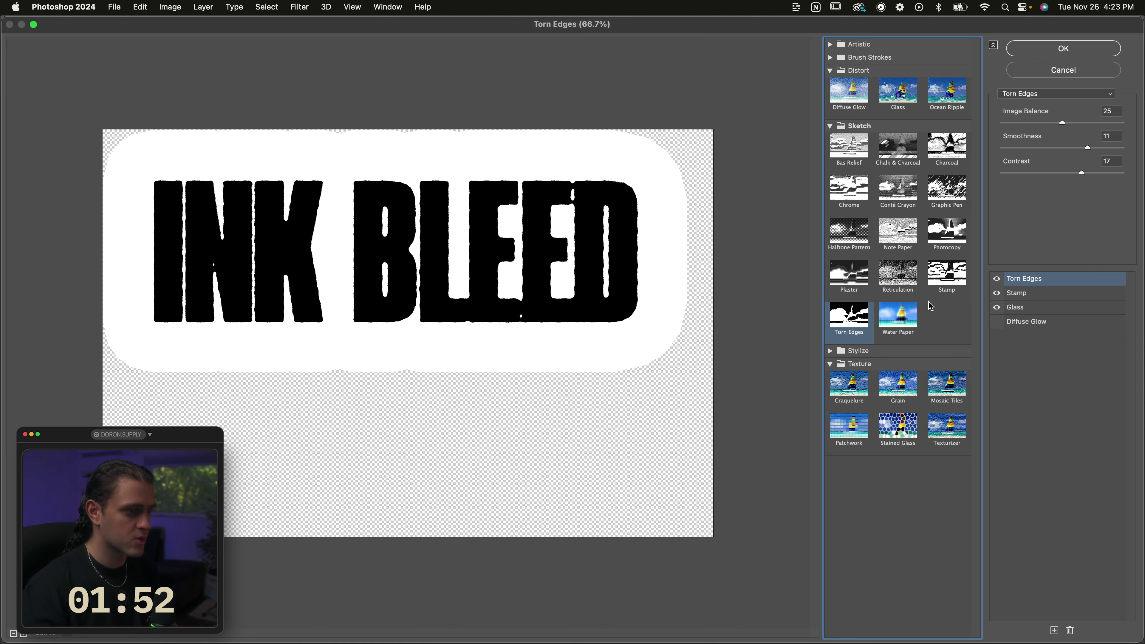
pyautogui.moveTo(1061, 122); pyautogui.dragTo(1052, 172)
pyautogui.click(1080, 174)
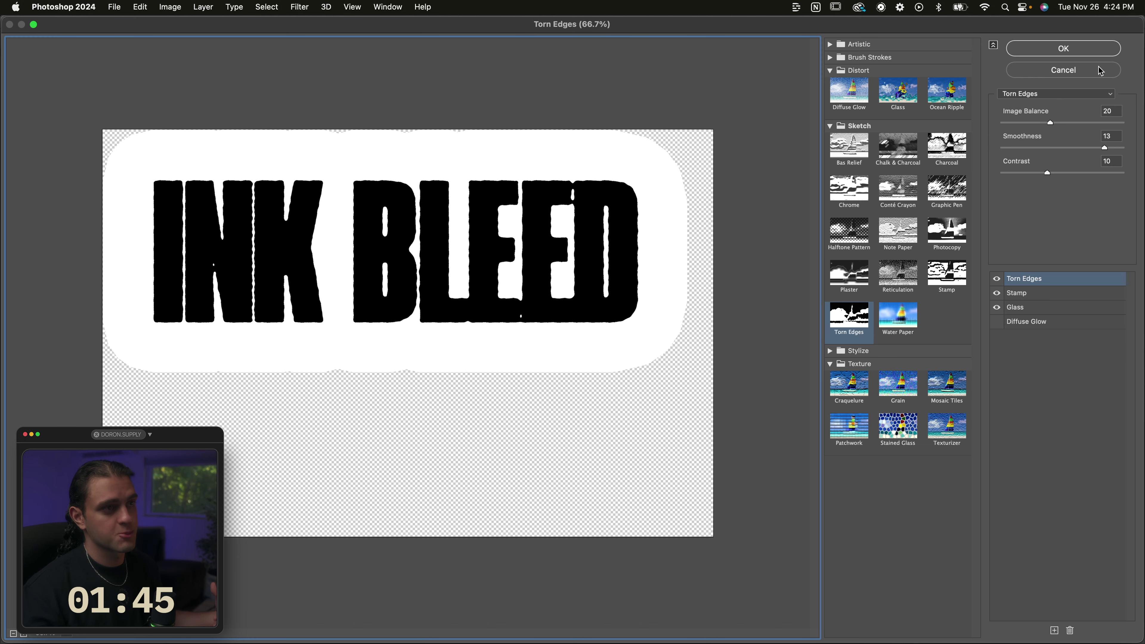
pyautogui.click(1068, 49)
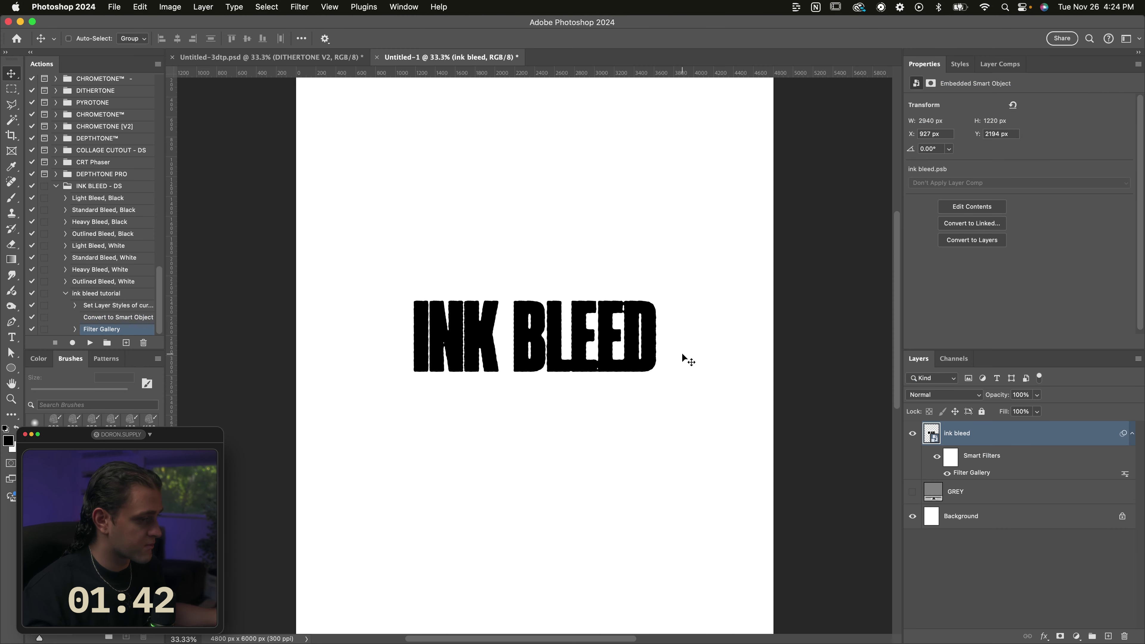
# Show the GREY layer to inspect the text edges, then hide it again.
pyautogui.click(912, 491)
pyautogui.press('super+equal')
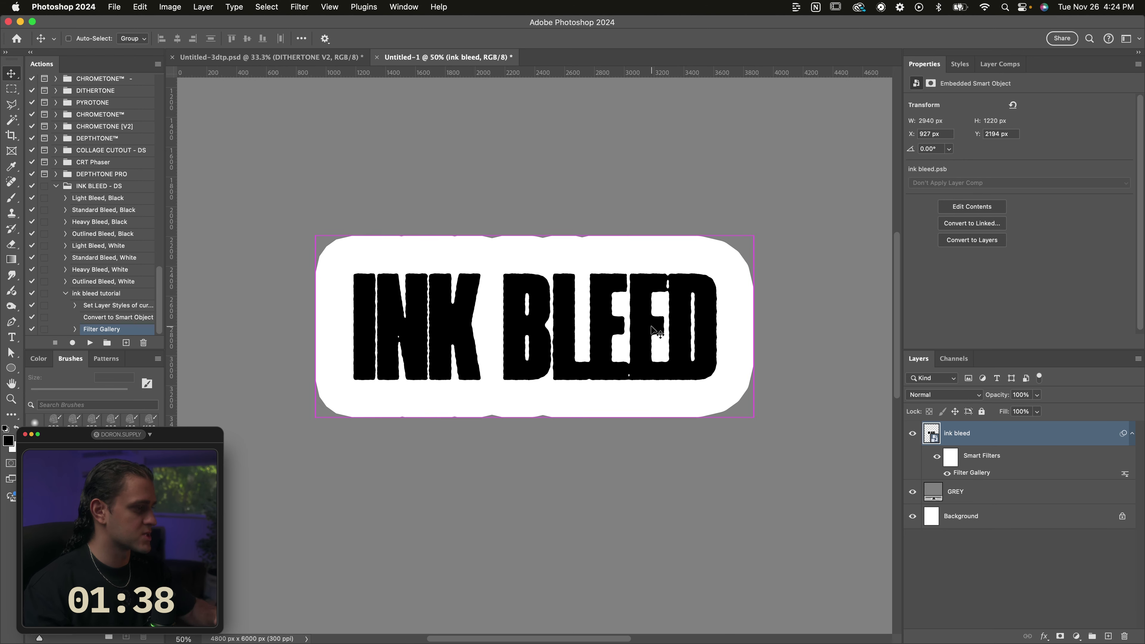
pyautogui.press('super+minus')
pyautogui.press('super+z')
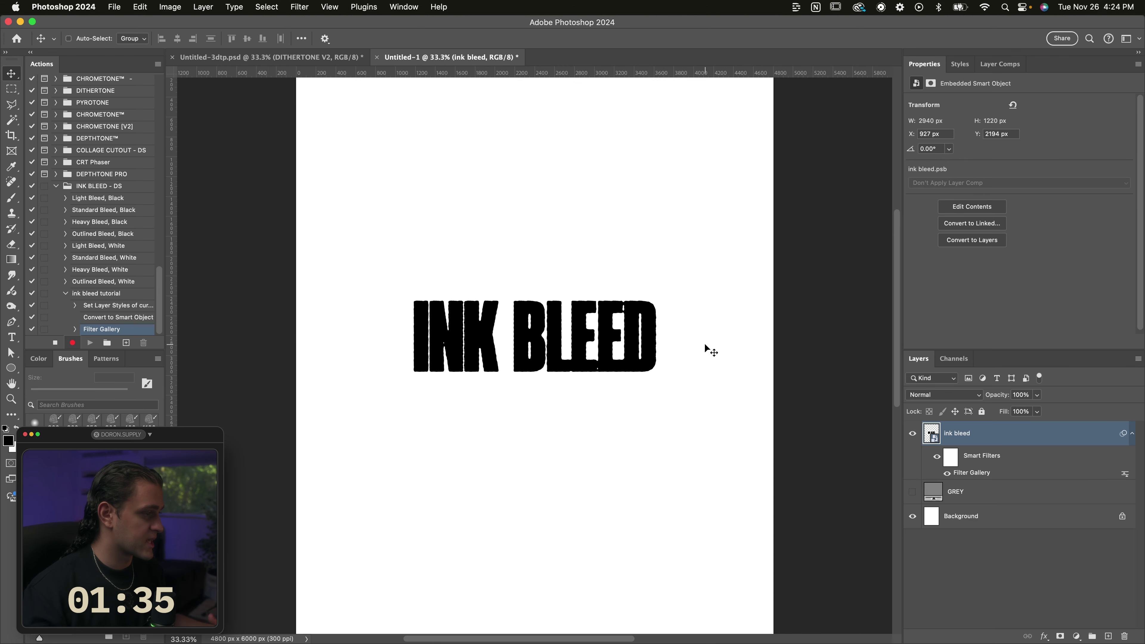
# Split the ink bleed layer's Current Layer white Blend If slider to 98/161.
pyautogui.doubleClick(1004, 438)
pyautogui.moveTo(988, 285); pyautogui.dragTo(990, 286)
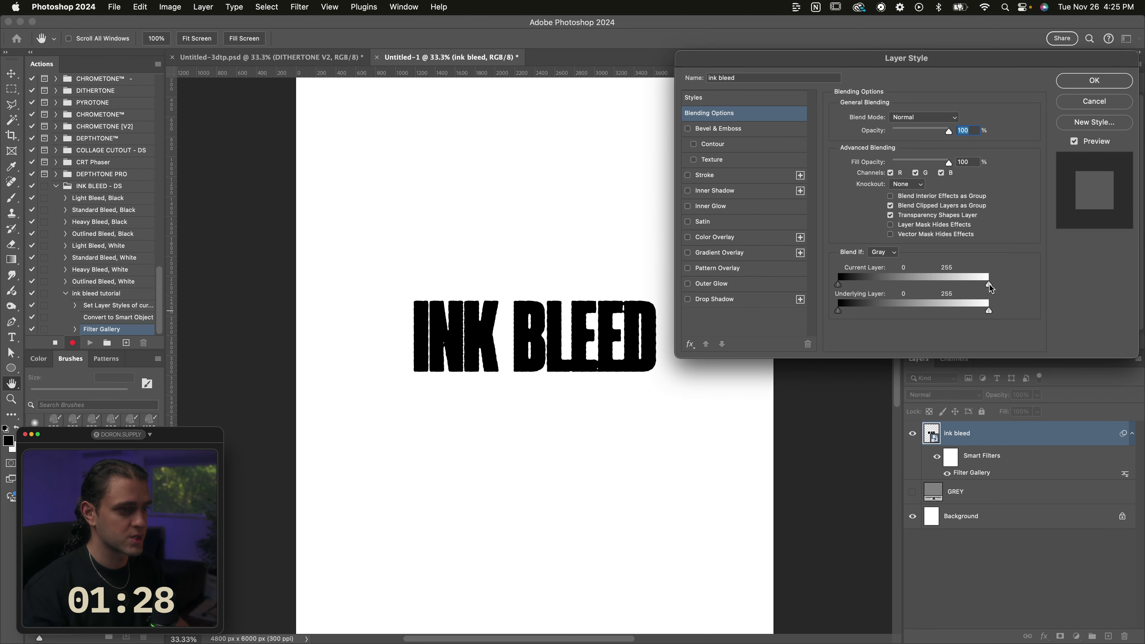
pyautogui.moveTo(989, 284); pyautogui.dragTo(933, 284)
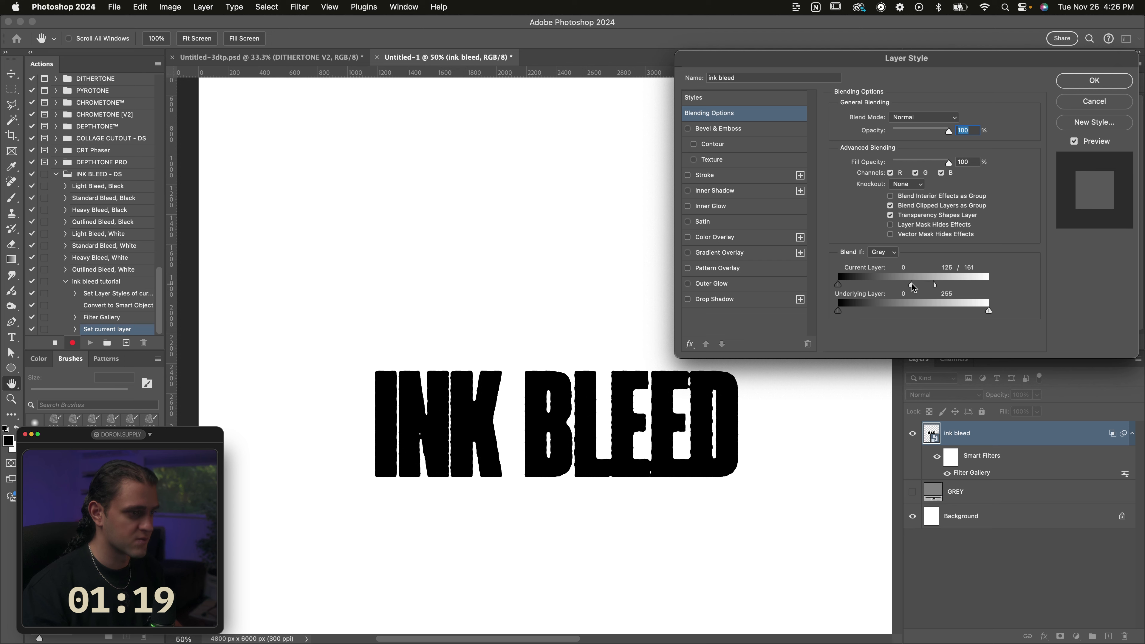
pyautogui.moveTo(894, 286); pyautogui.dragTo(896, 286)
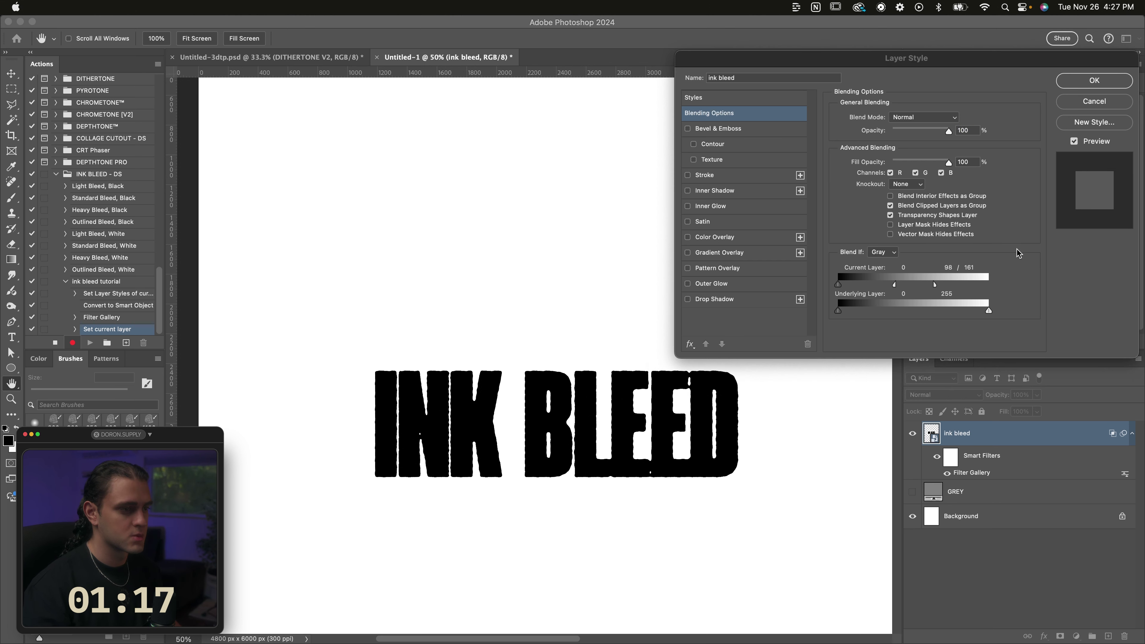
pyautogui.click(1077, 89)
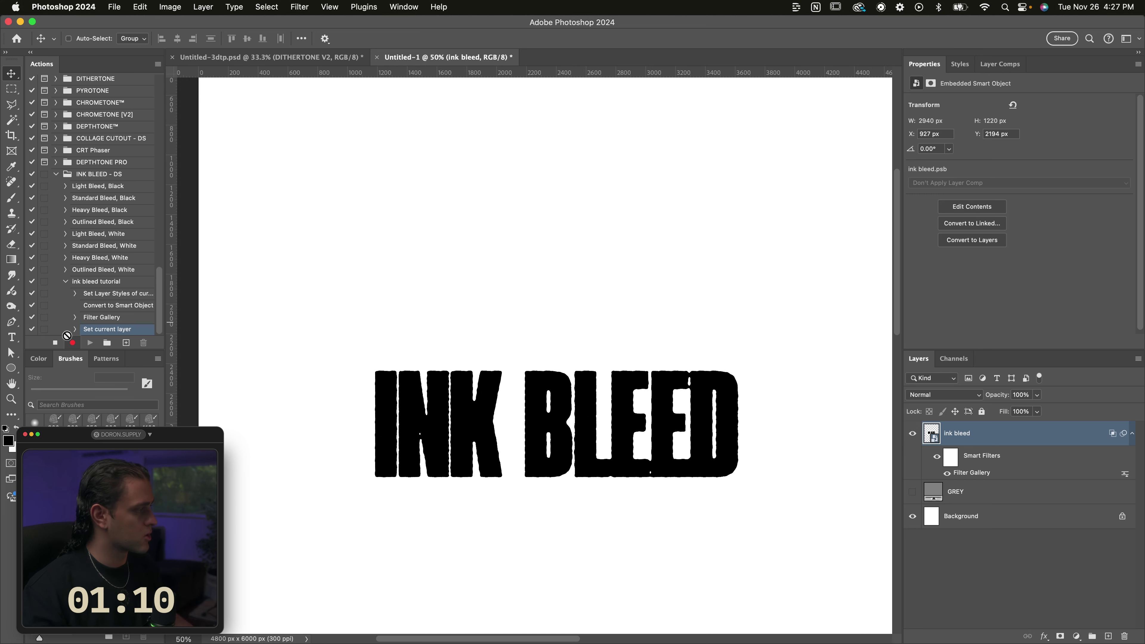
# Stop recording, then play the ink bleed tutorial action on the ACTION text layer.
pyautogui.click(56, 344)
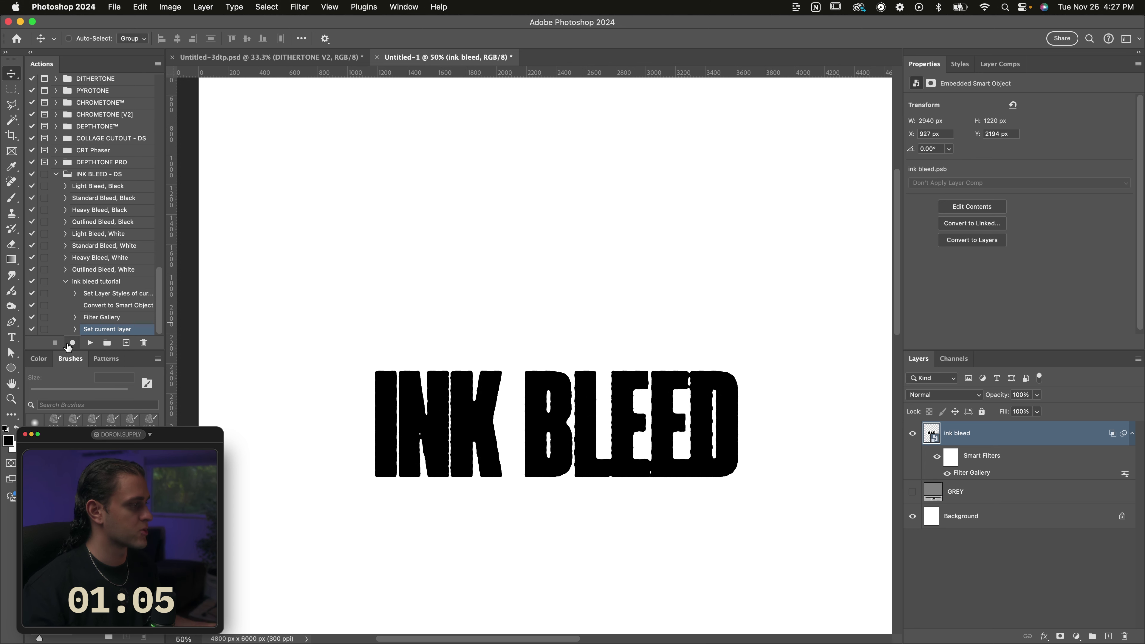
pyautogui.click(112, 282)
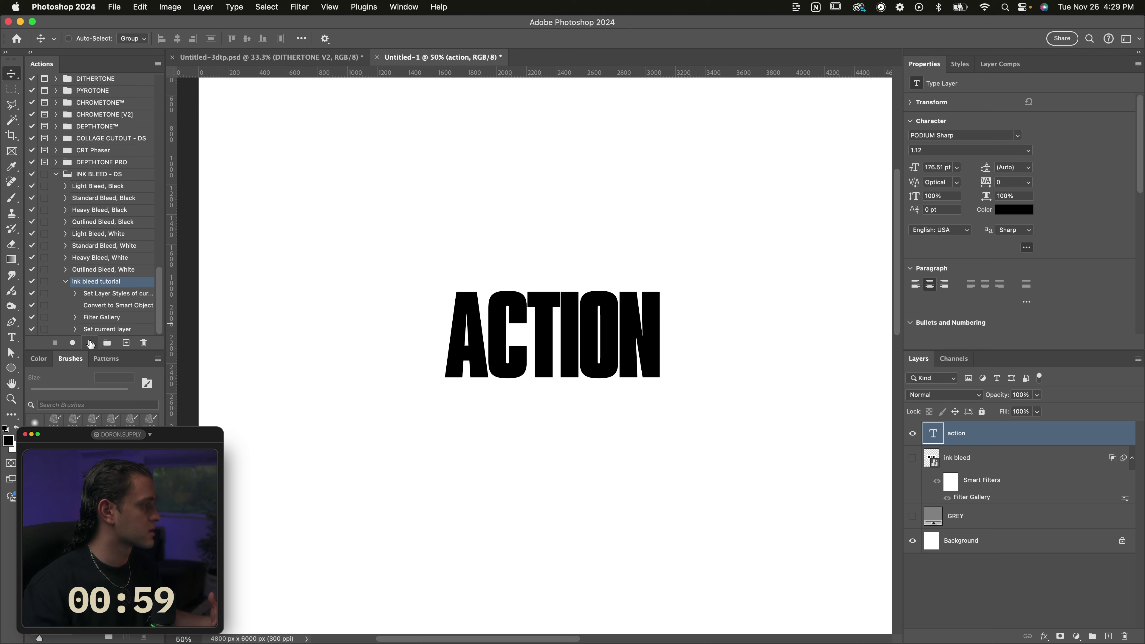
pyautogui.click(90, 343)
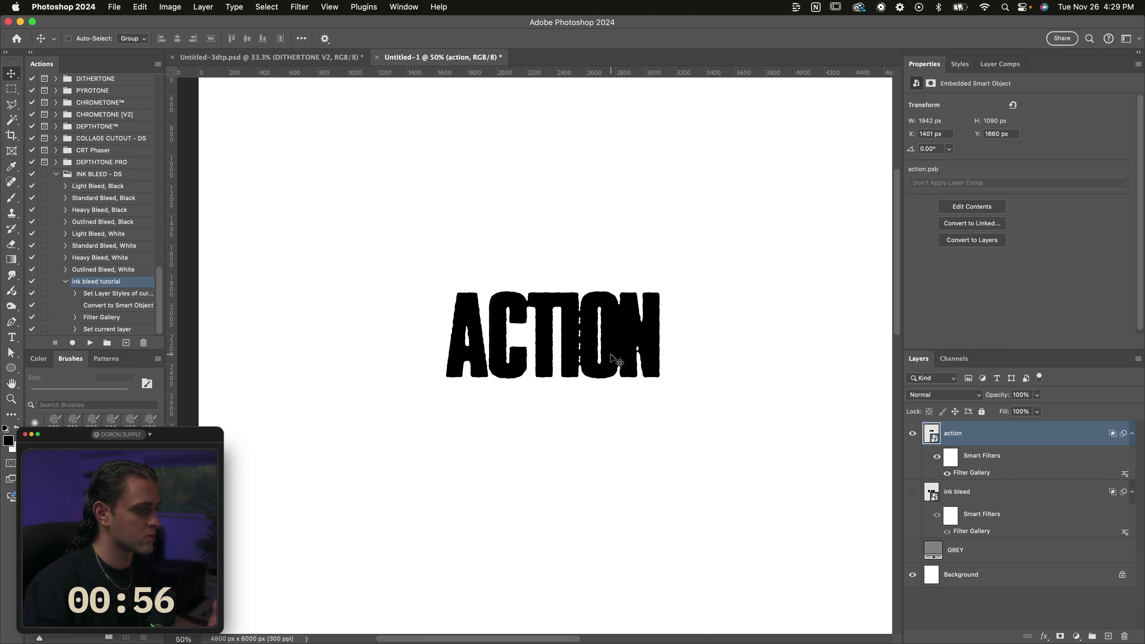
# Replace ACTION with BLEED inside the smart object, save it, and return to Untitled-1.
pyautogui.hscroll(2, 730, 406)
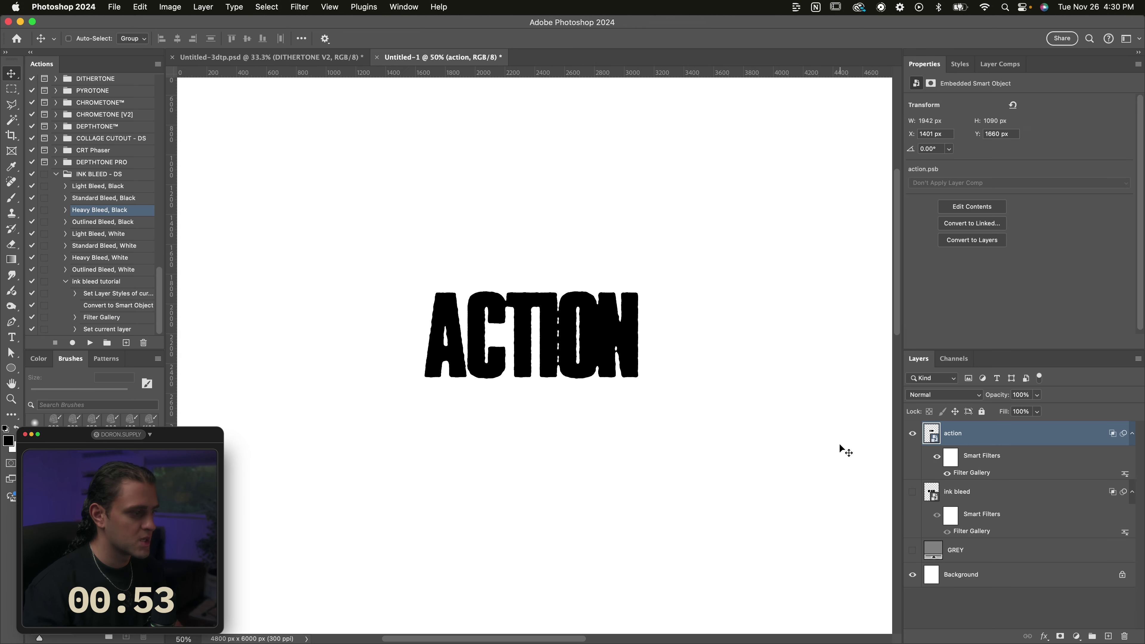
pyautogui.doubleClick(932, 434)
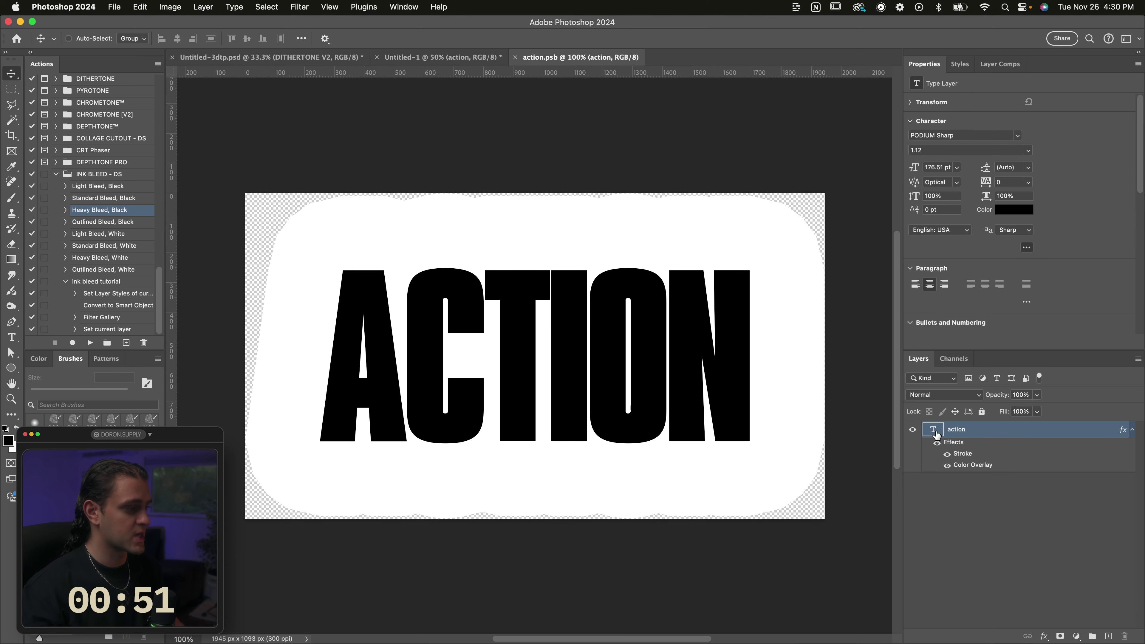
pyautogui.doubleClick(934, 433)
pyautogui.write('BLEED')
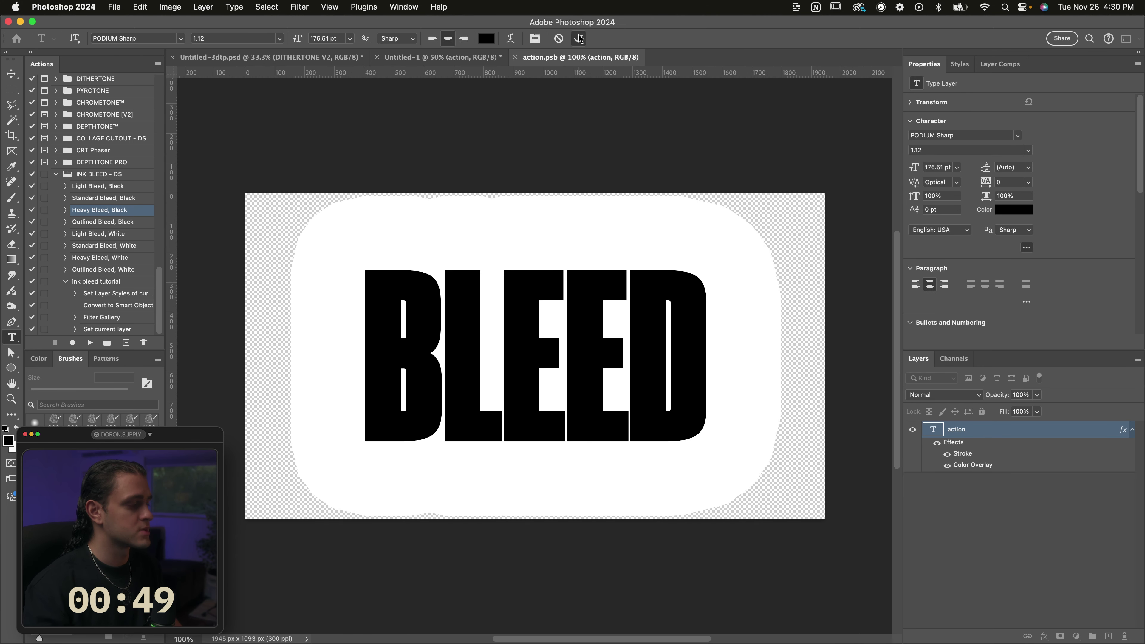
pyautogui.click(579, 38)
pyautogui.press('v')
pyautogui.press('super+s')
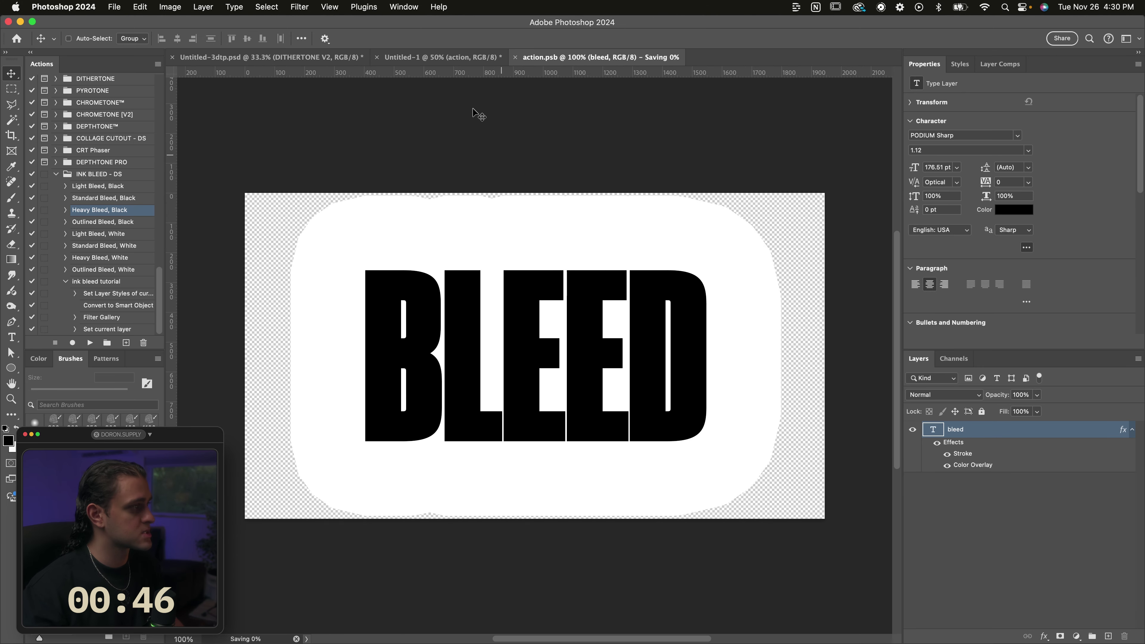
pyautogui.click(442, 57)
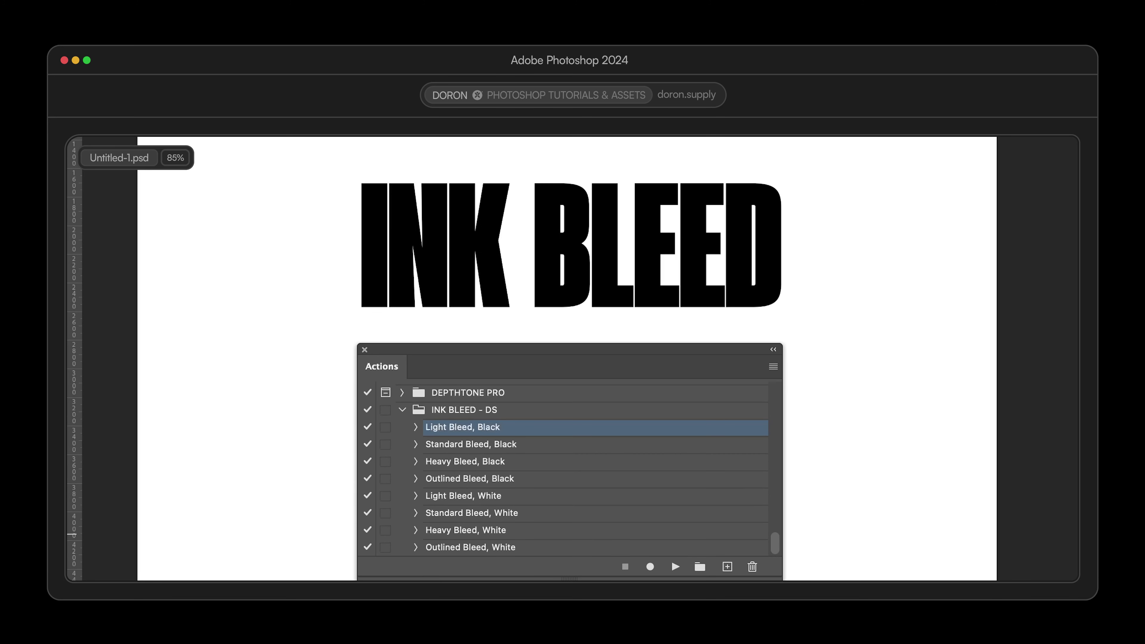
# Apply the Standard, Heavy and Outlined Bleed, Black presets from INK BLEED - DS to the text in turn.
pyautogui.click(626, 445)
pyautogui.click(675, 566)
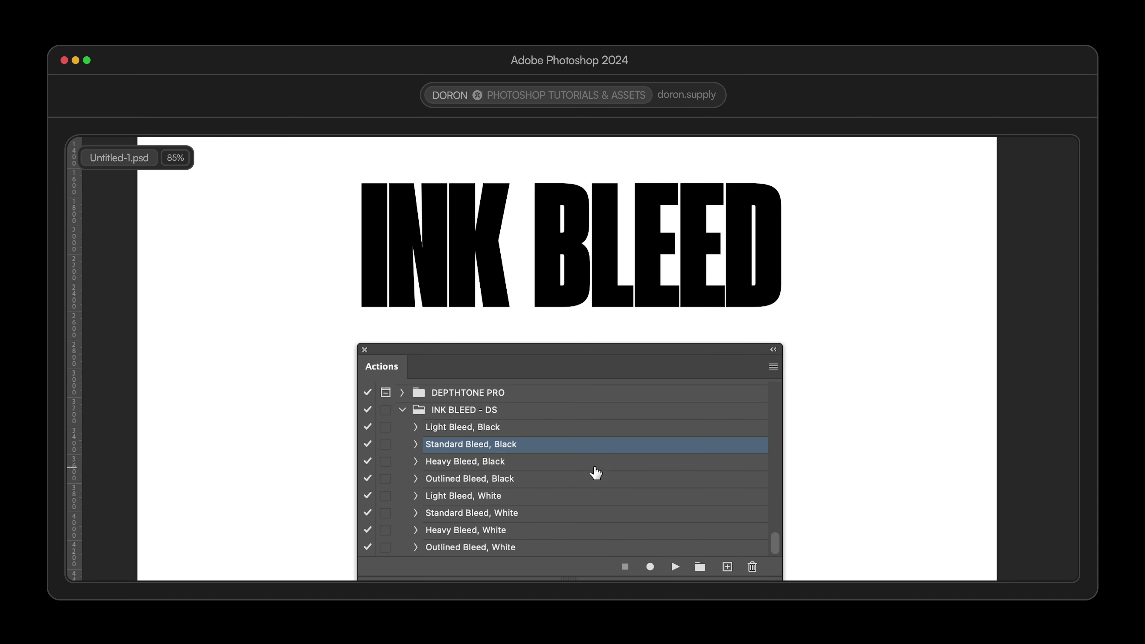
pyautogui.click(593, 461)
pyautogui.click(675, 566)
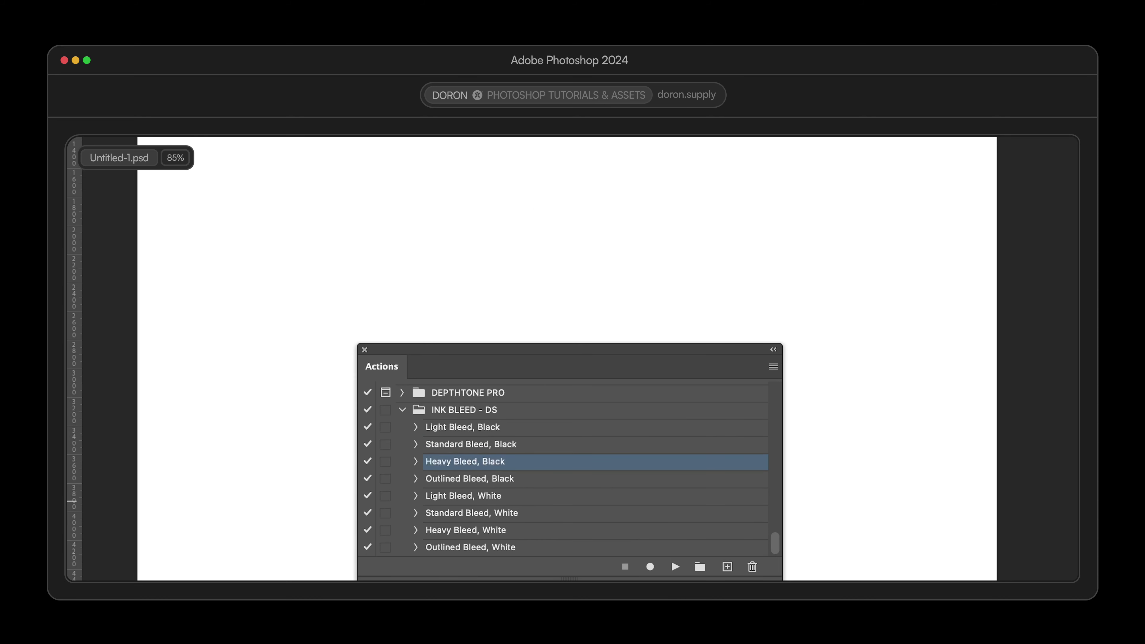
pyautogui.click(567, 478)
pyautogui.click(675, 567)
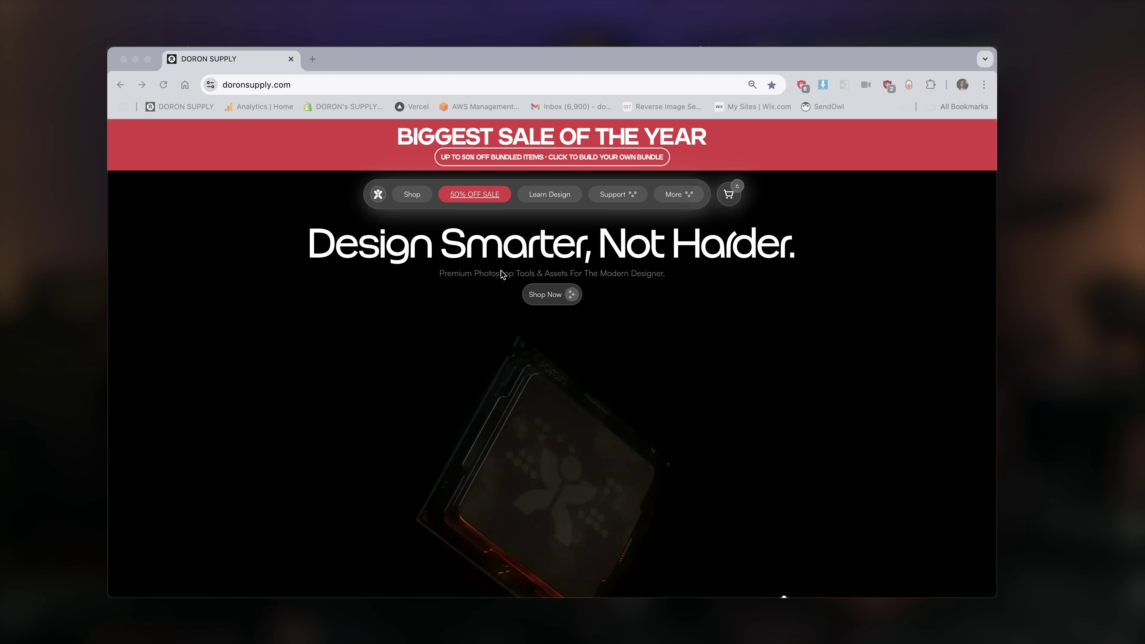
# On the 50% OFF SALE bundles page, add Depthtone, Chrometone and Dithertone to Mix & Match.
pyautogui.click(472, 196)
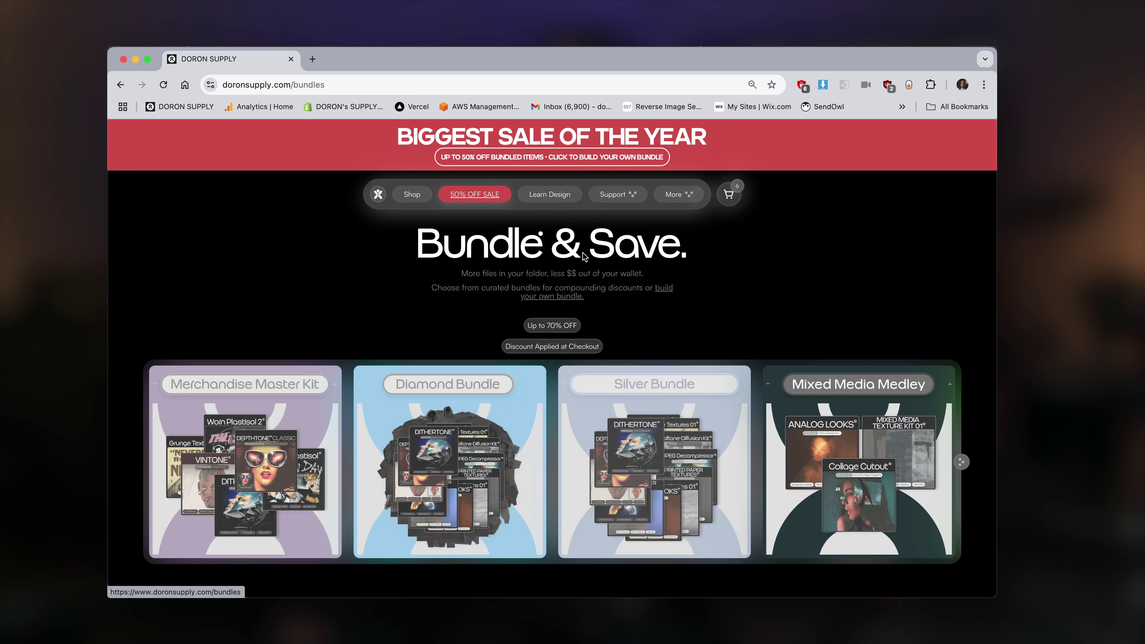
pyautogui.scroll(-1, 882, 280)
pyautogui.scroll(-1, 882, 279)
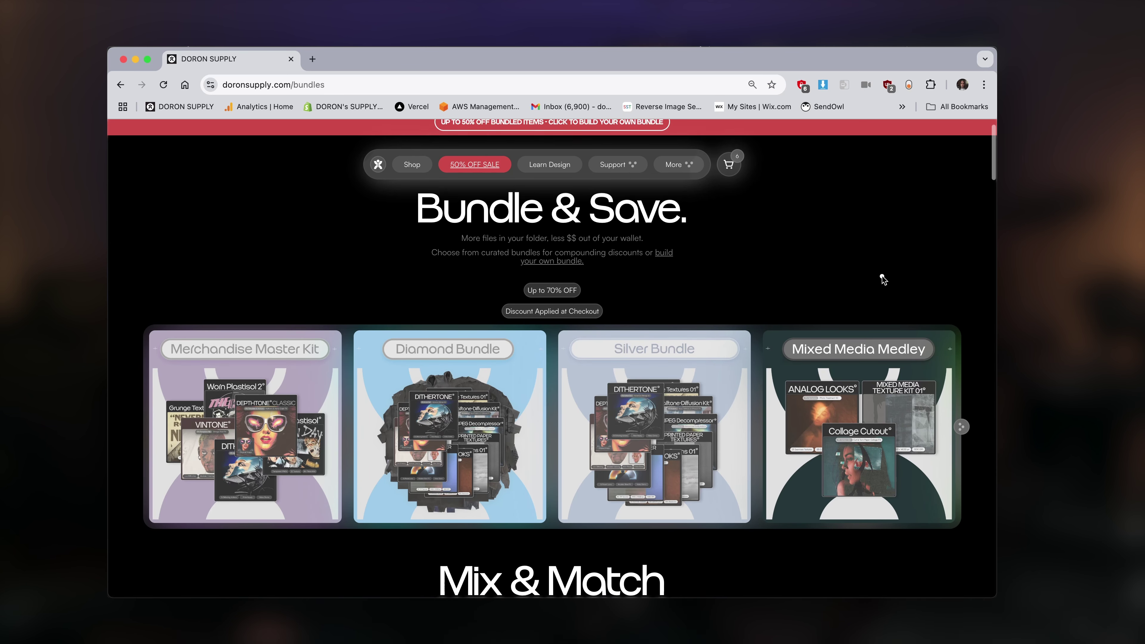
pyautogui.hscroll(4, 903, 414)
pyautogui.hscroll(8, 902, 414)
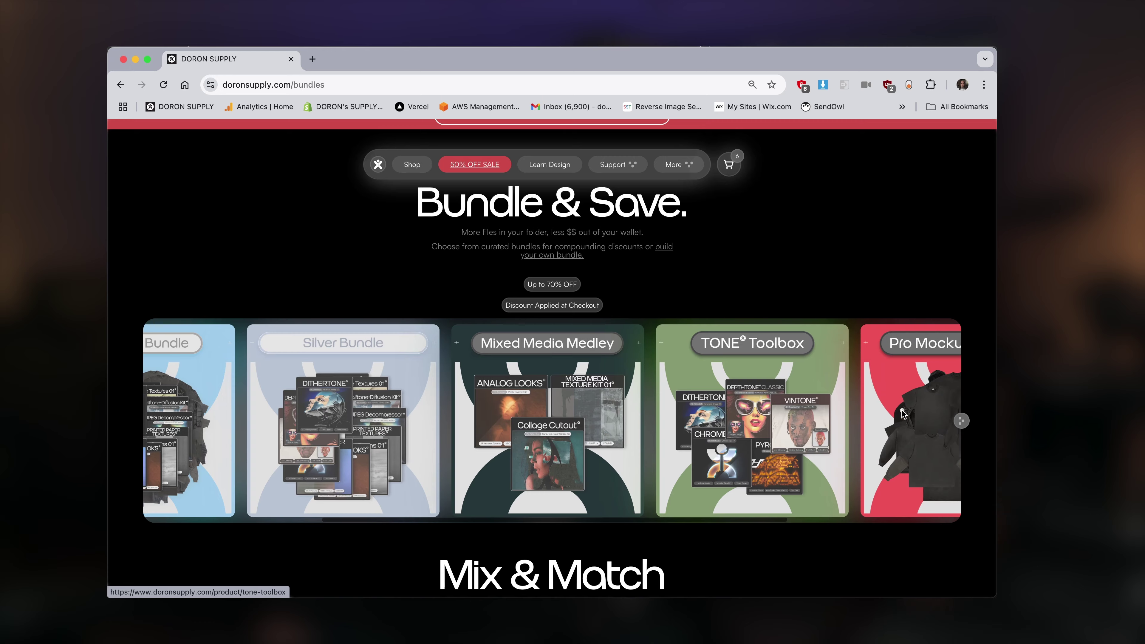
pyautogui.scroll(-1, 902, 414)
pyautogui.scroll(-10, 902, 414)
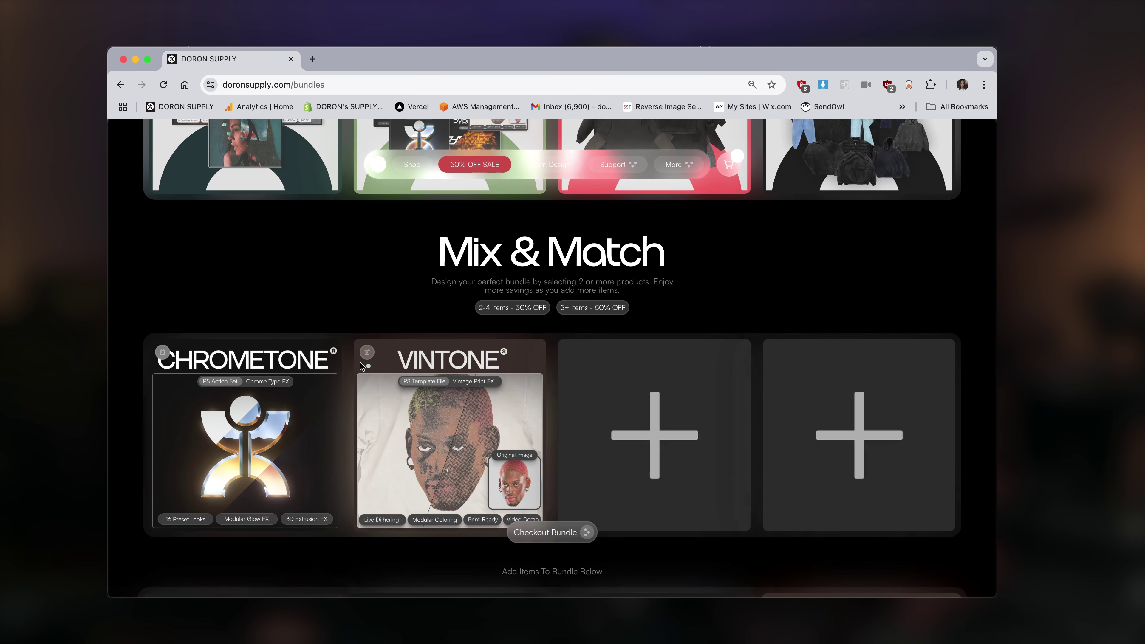
pyautogui.scroll(-9, 294, 388)
pyautogui.click(252, 510)
pyautogui.click(449, 510)
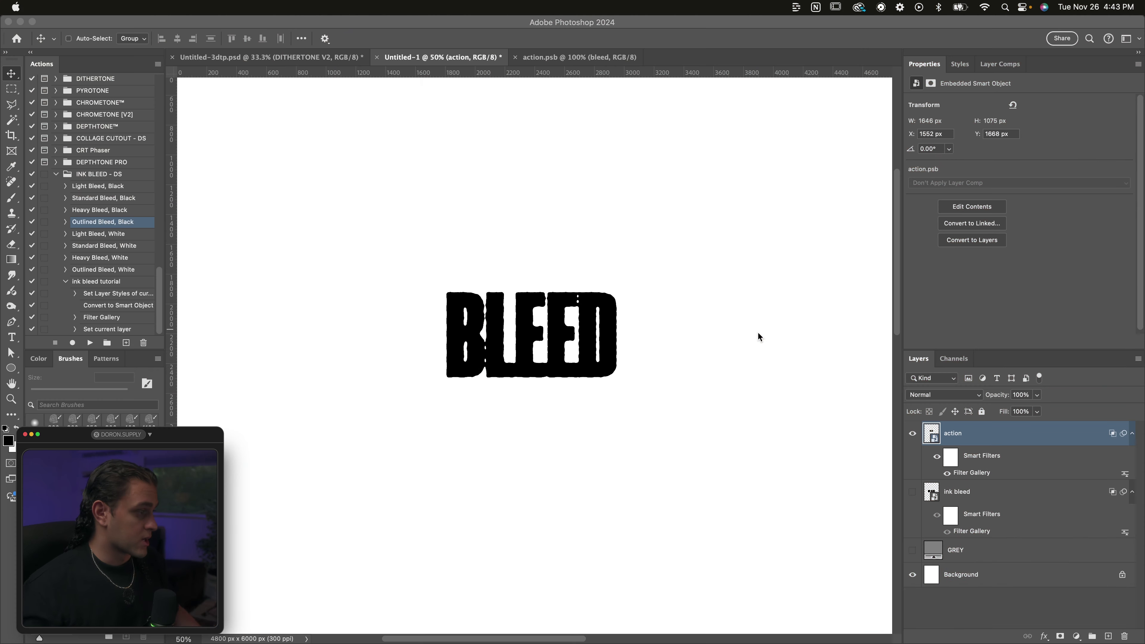
pyautogui.click(686, 286)
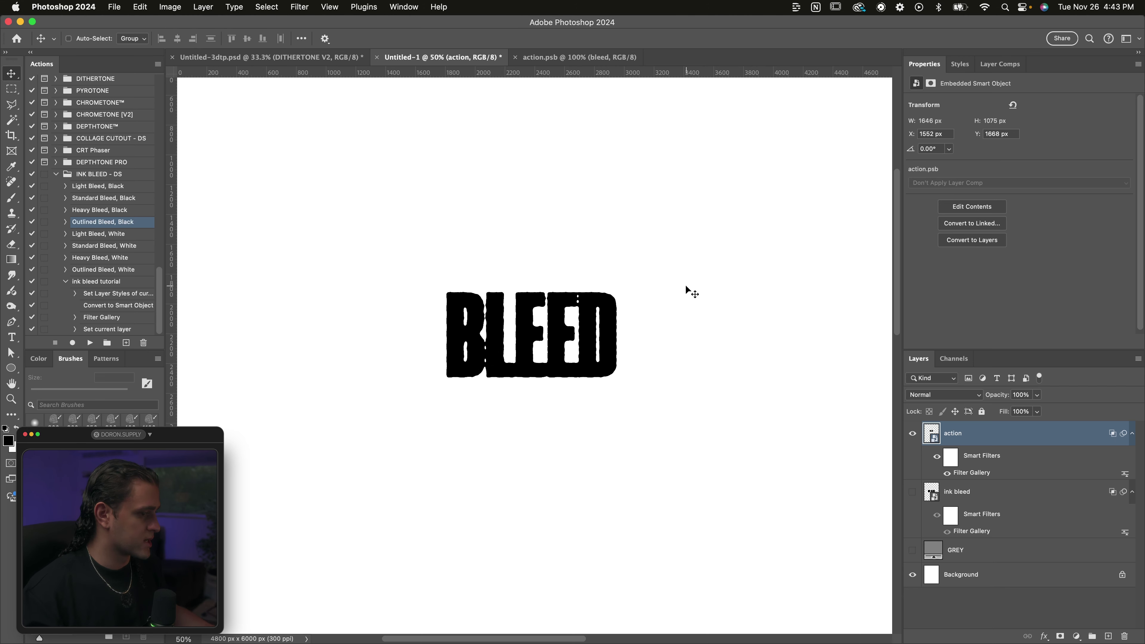
pyautogui.doubleClick(964, 473)
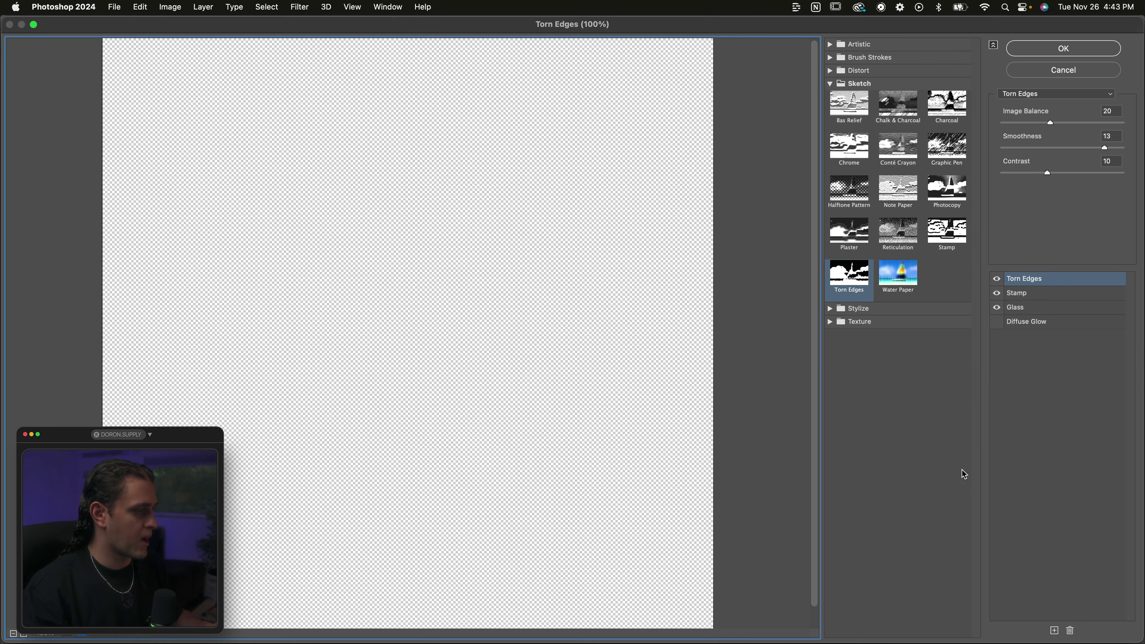
pyautogui.click(1033, 72)
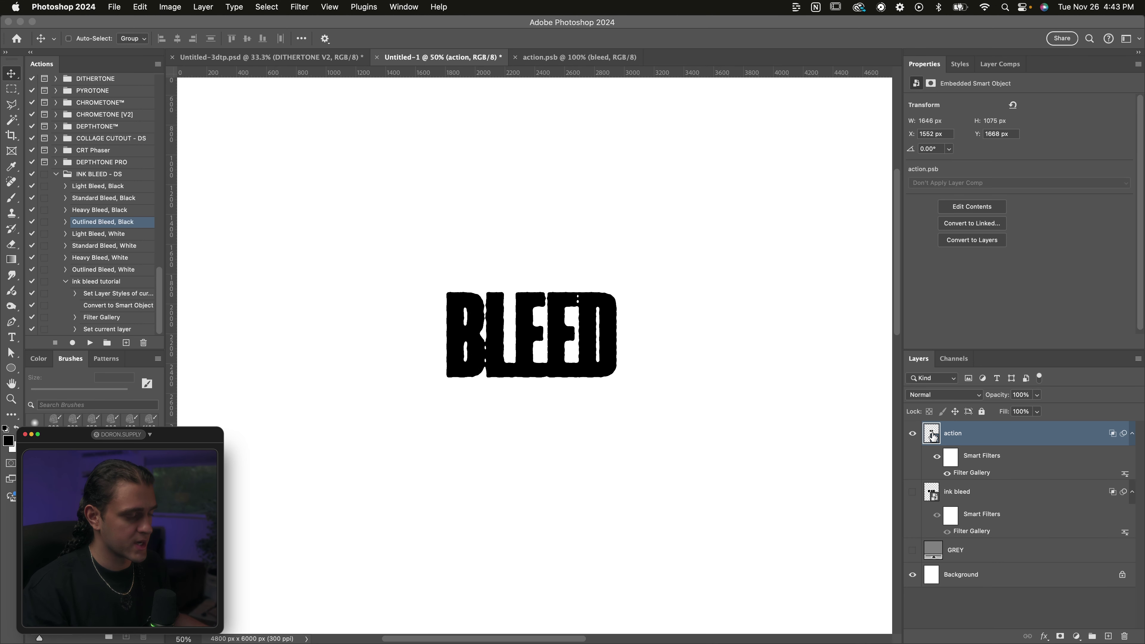
pyautogui.doubleClick(931, 435)
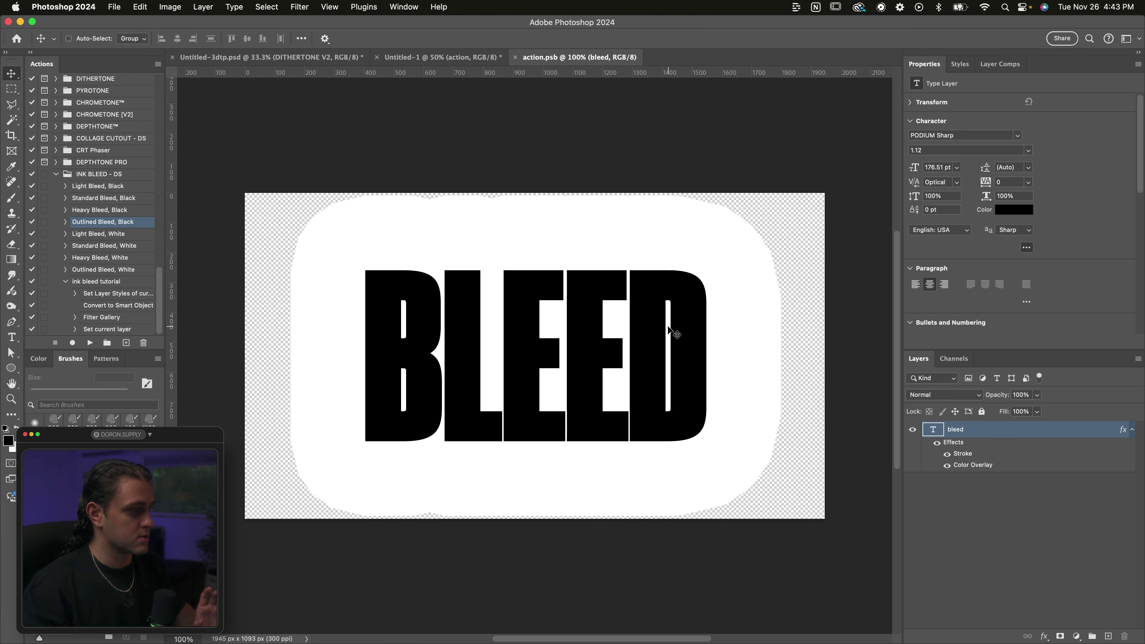
pyautogui.click(946, 454)
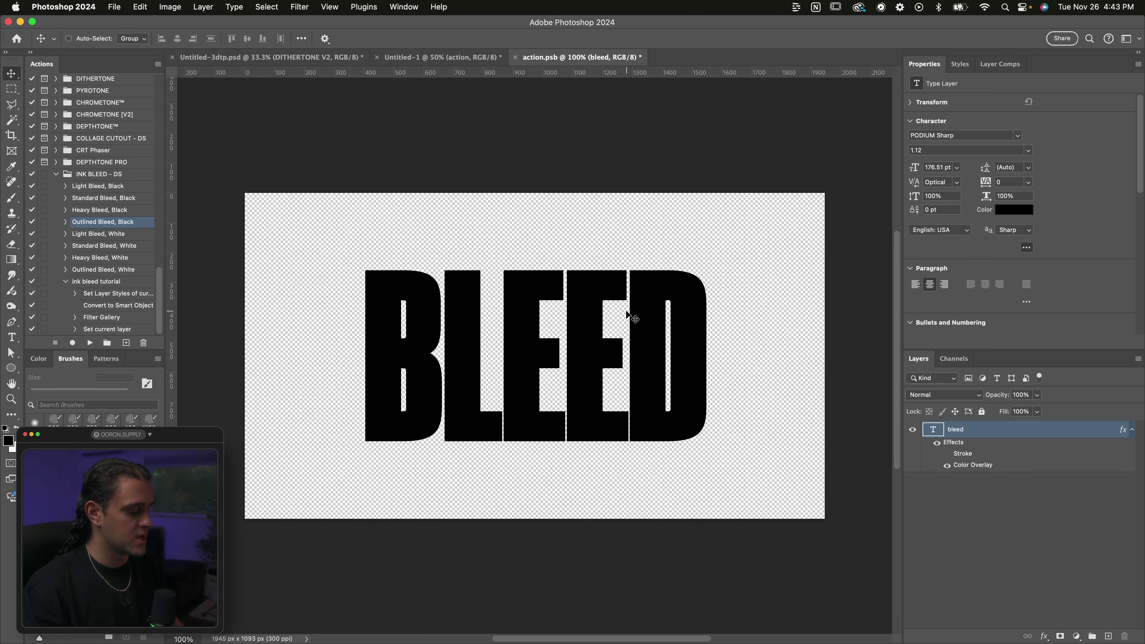
pyautogui.press('super+s')
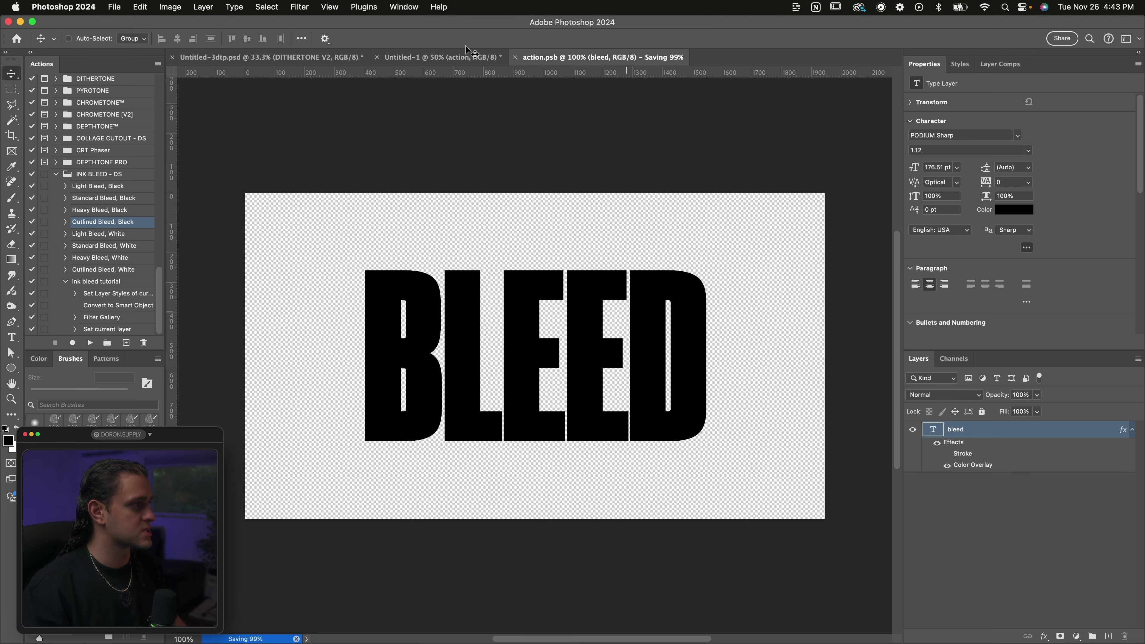
pyautogui.click(473, 56)
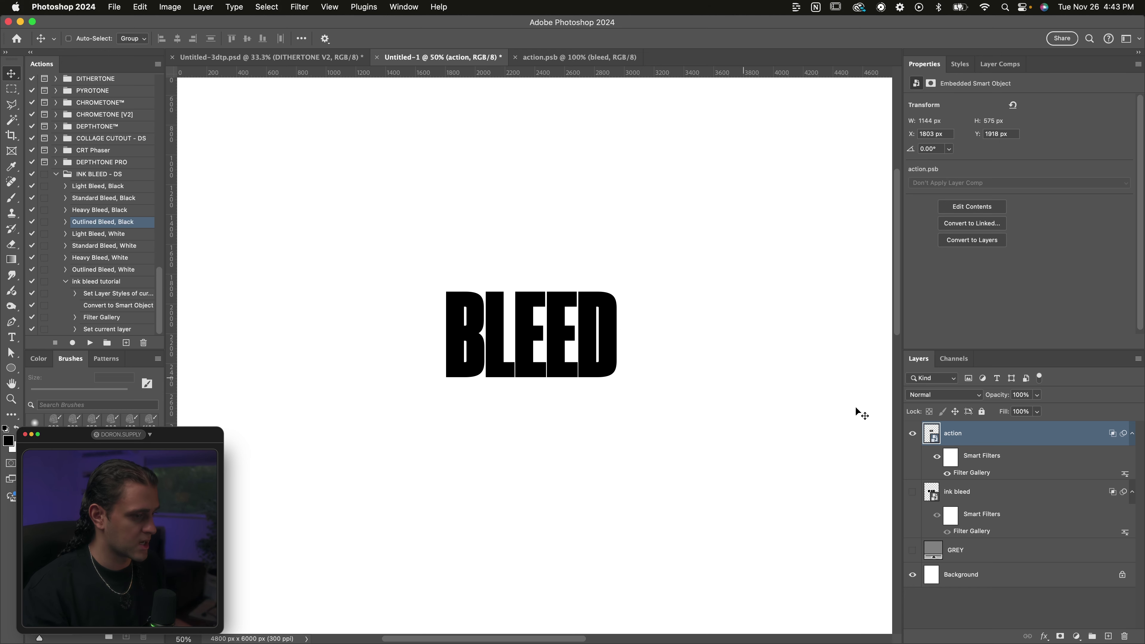
pyautogui.doubleClick(932, 434)
pyautogui.click(945, 454)
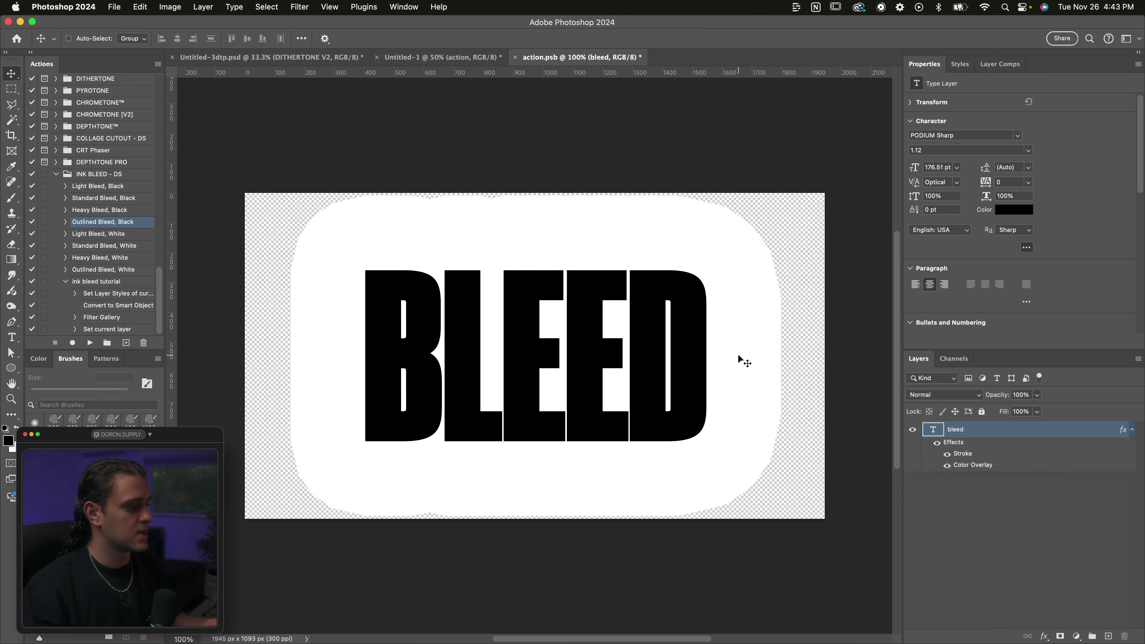
pyautogui.press('super+s')
pyautogui.hotkey('ctrl', 'shift', 'Tab')
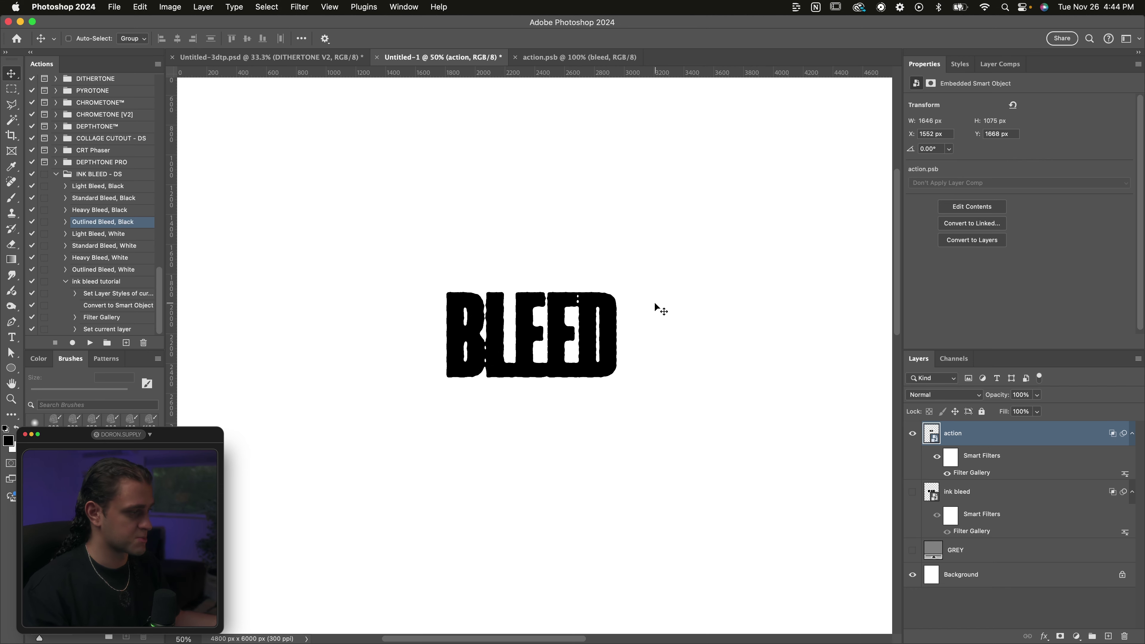
# Open the BLEED layer's Filter Gallery smart filter and select its Diffuse Glow effect layer.
pyautogui.doubleClick(969, 472)
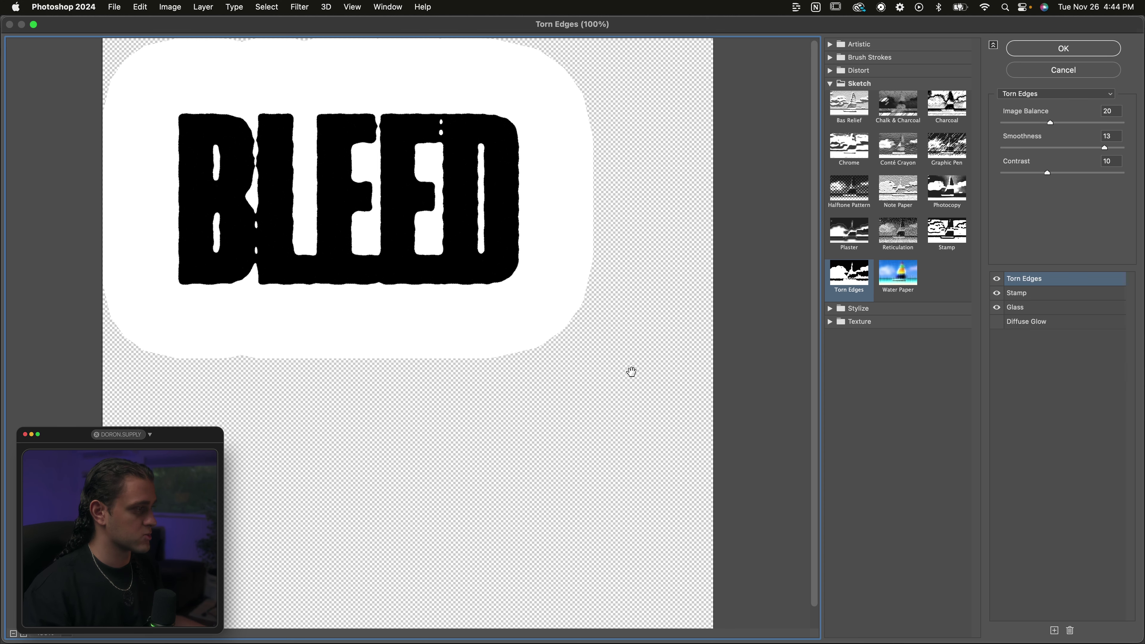
pyautogui.click(1047, 326)
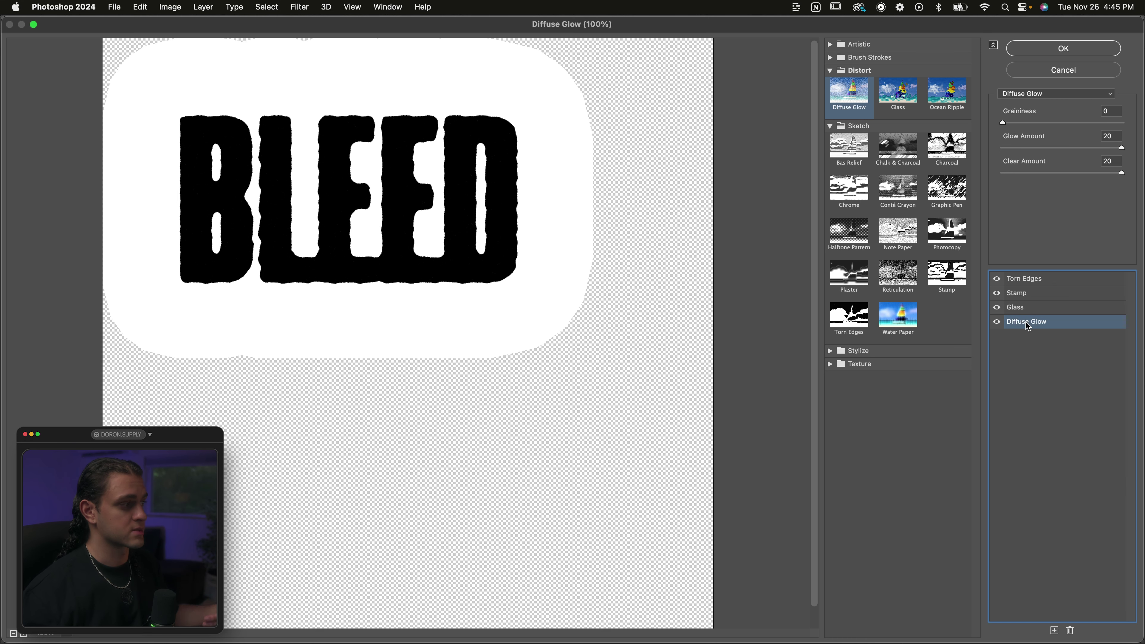
# Try Glass distortion at 9 and 15, then settle on Distortion 4 and Smoothness 11.
pyautogui.click(1024, 307)
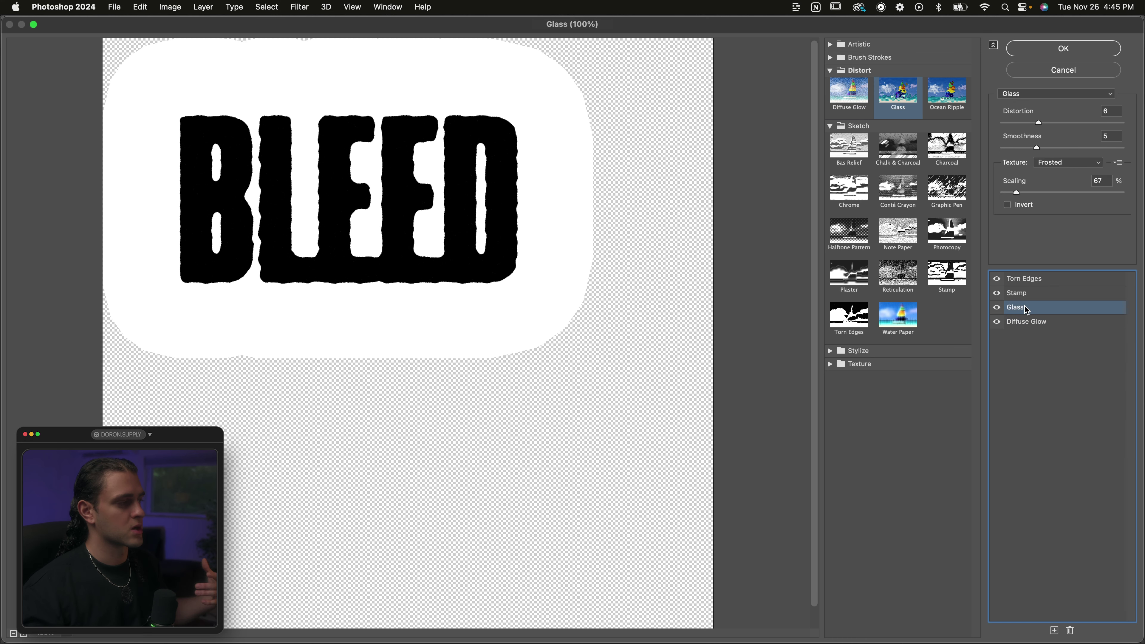
pyautogui.moveTo(1039, 122); pyautogui.dragTo(1035, 123)
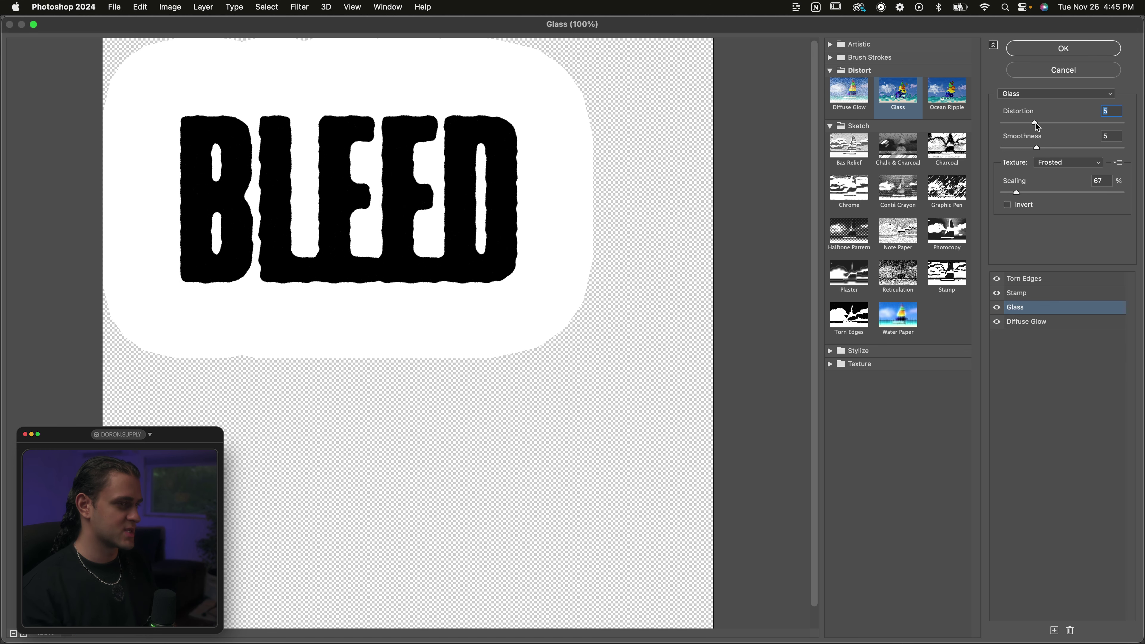
pyautogui.moveTo(1034, 123)
pyautogui.mouseDown()
pyautogui.moveTo(1053, 123)
pyautogui.moveTo(1019, 122)
pyautogui.moveTo(1055, 123)
pyautogui.mouseUp()
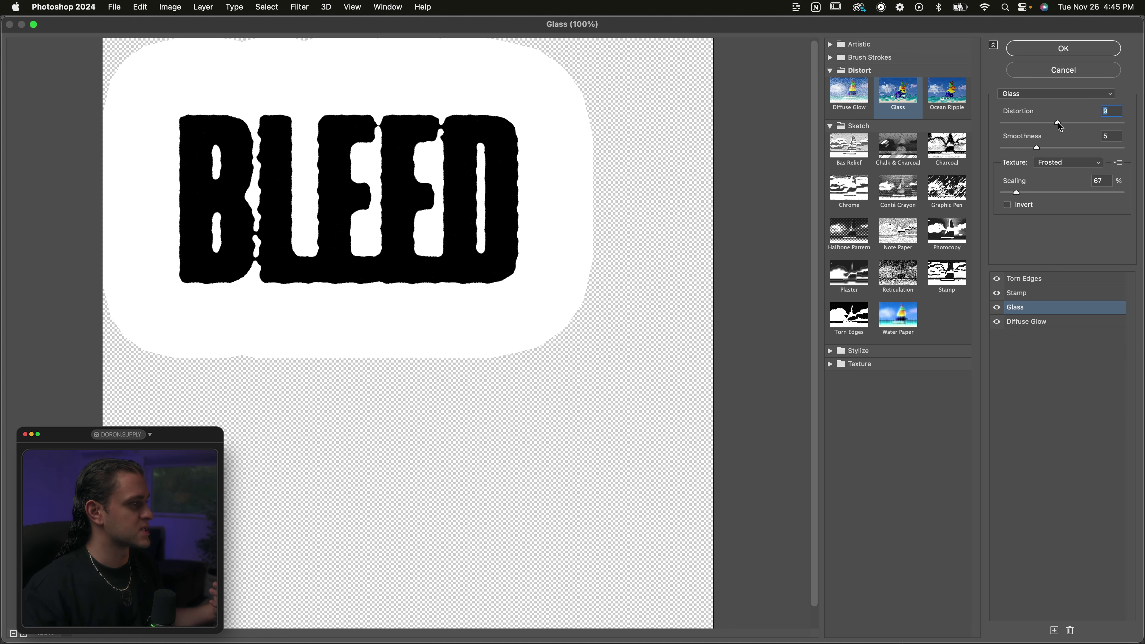
pyautogui.click(1037, 148)
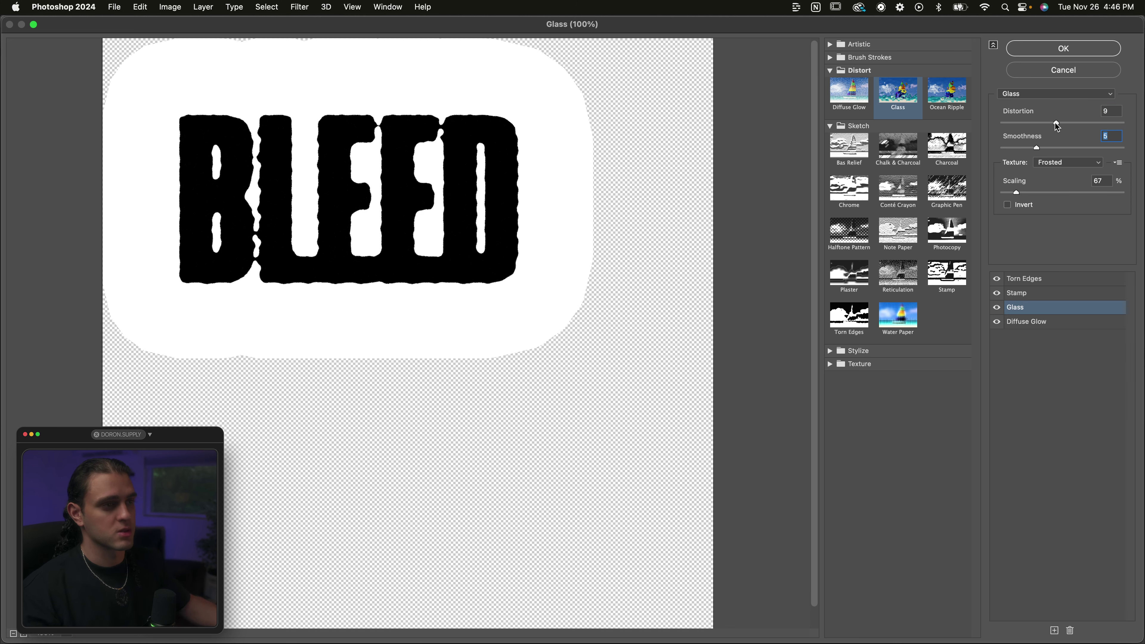
pyautogui.moveTo(1056, 125); pyautogui.dragTo(1026, 122)
pyautogui.click(1027, 147)
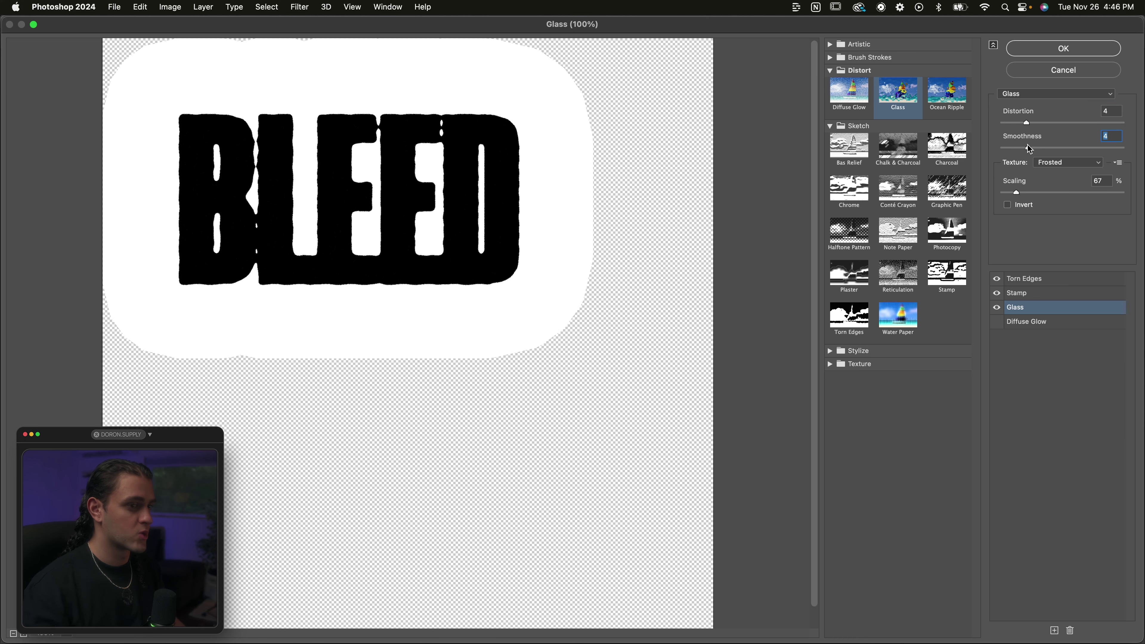
pyautogui.moveTo(1027, 145); pyautogui.dragTo(1083, 144)
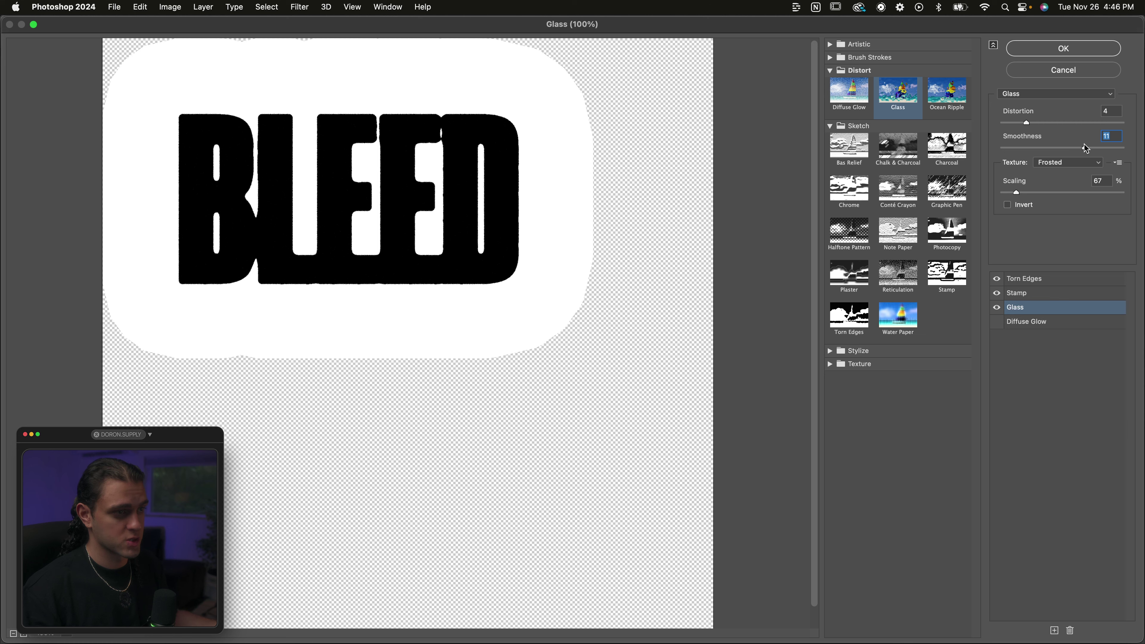
pyautogui.click(444, 193)
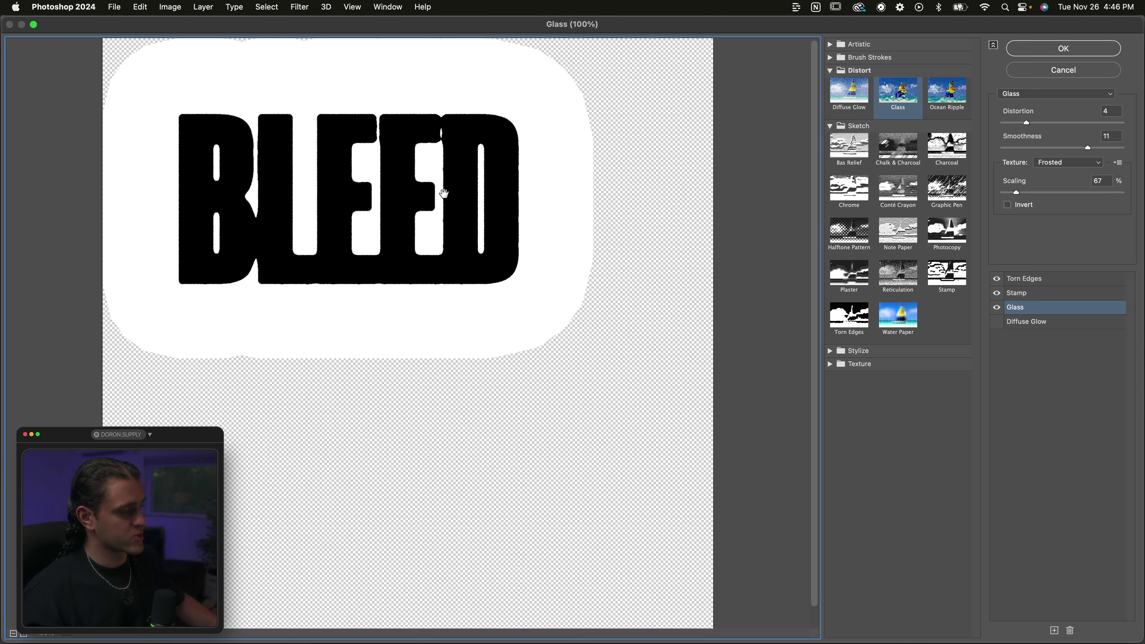
pyautogui.click(1024, 294)
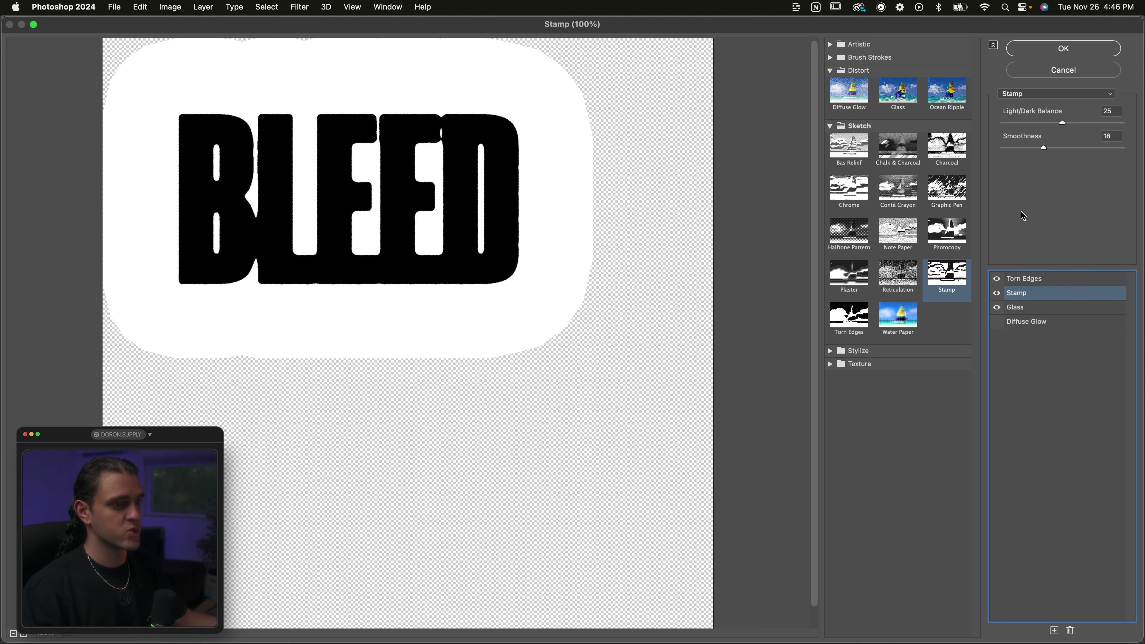
# Compare Stamp smoothness at 3 with a zoomed preview, then return it to 18.
pyautogui.moveTo(1029, 148); pyautogui.dragTo(1006, 149)
pyautogui.press('super+equal')
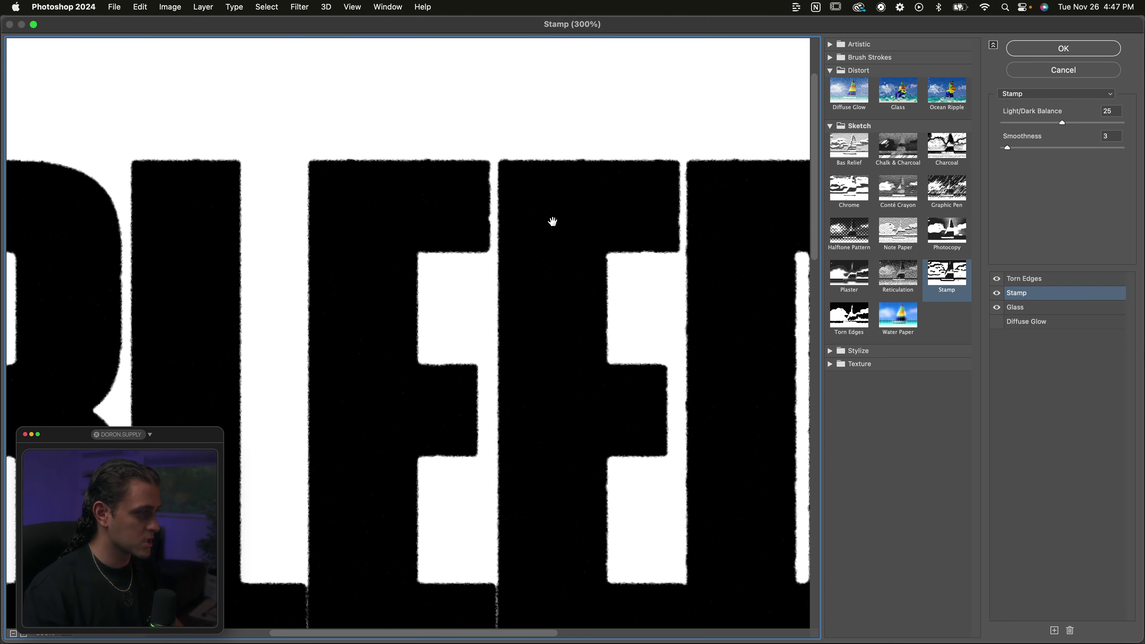
pyautogui.keyDown('alt'); pyautogui.click(382, 199); pyautogui.keyUp('alt')
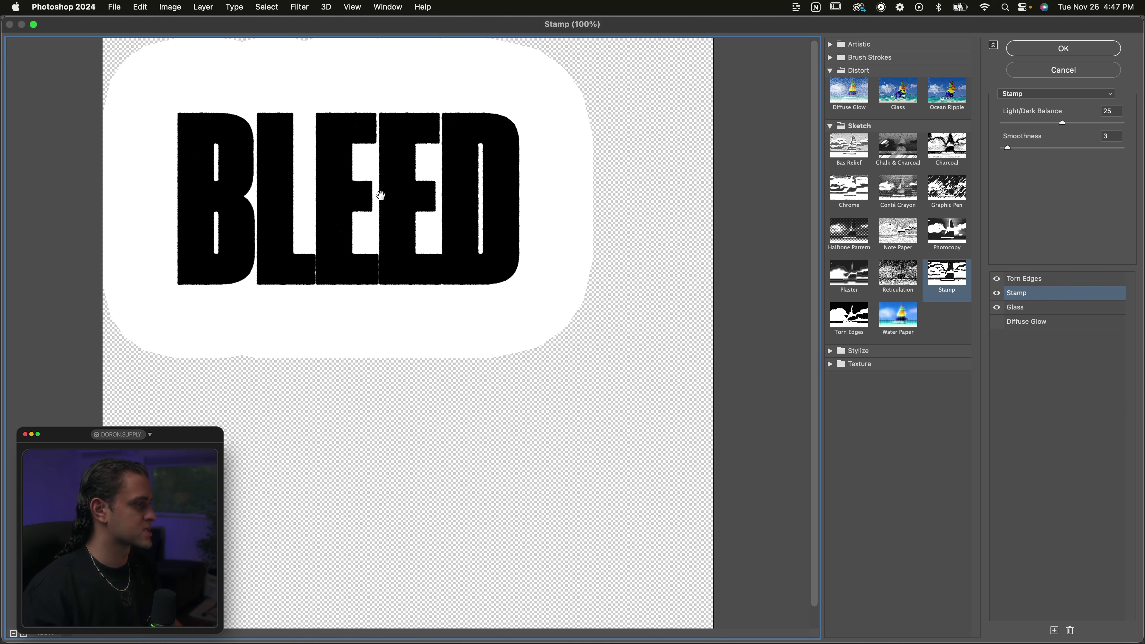
pyautogui.moveTo(1007, 147); pyautogui.dragTo(1046, 147)
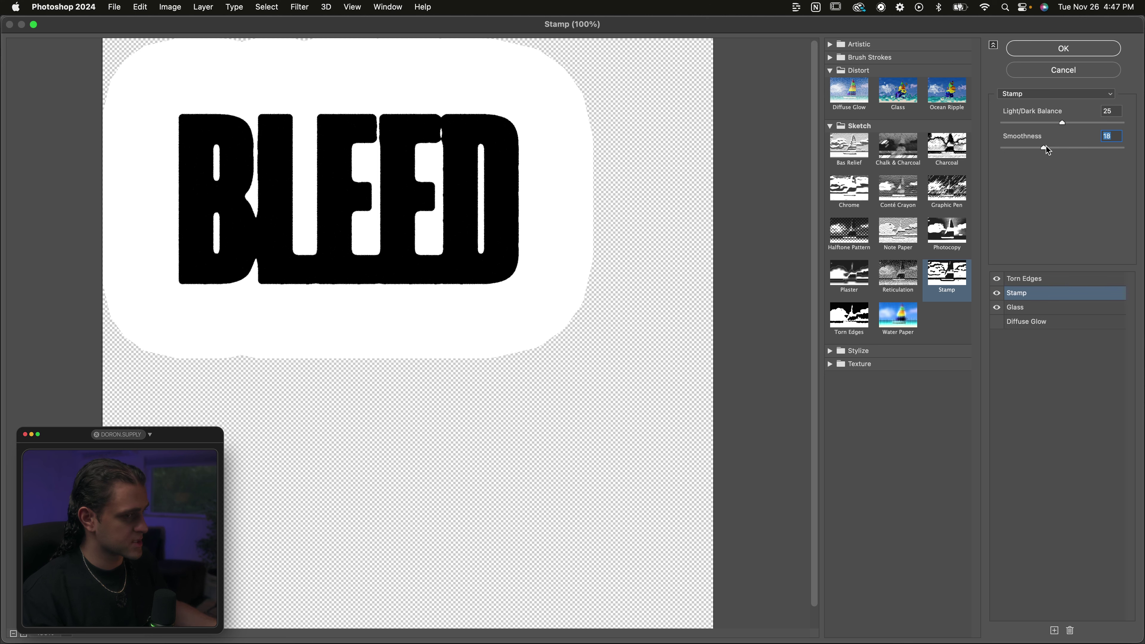
pyautogui.click(1023, 292)
# Select the Torn Edges effect and zoom the preview in on the BLEED lettering.
pyautogui.click(1023, 278)
pyautogui.scroll(2, 520, 208)
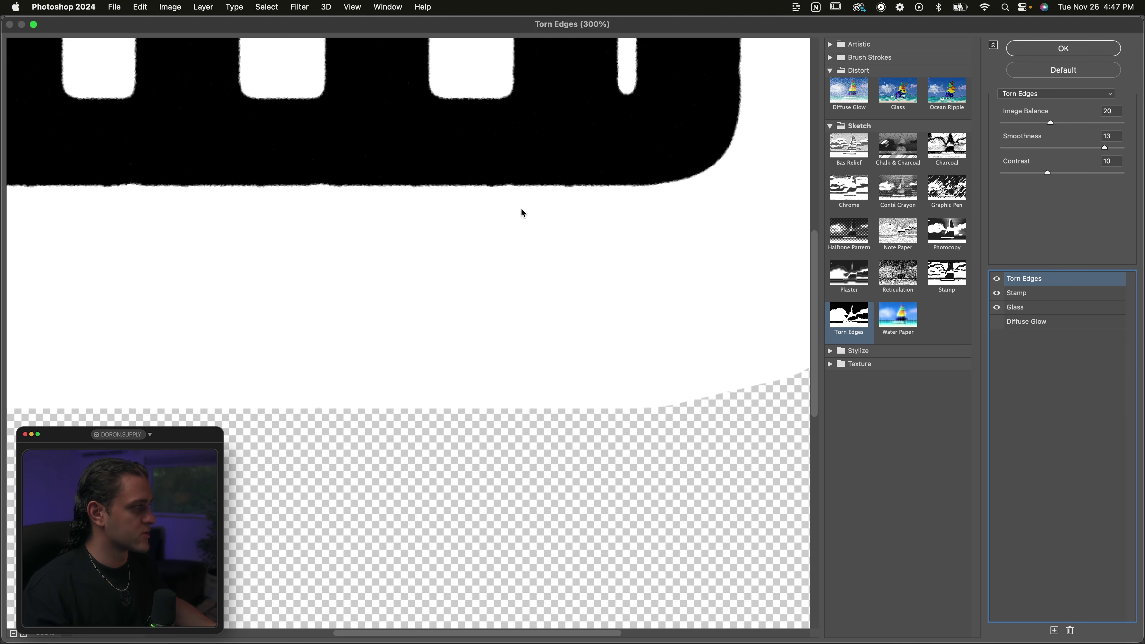
pyautogui.moveTo(521, 208); pyautogui.dragTo(518, 409)
pyautogui.moveTo(523, 235); pyautogui.dragTo(525, 451)
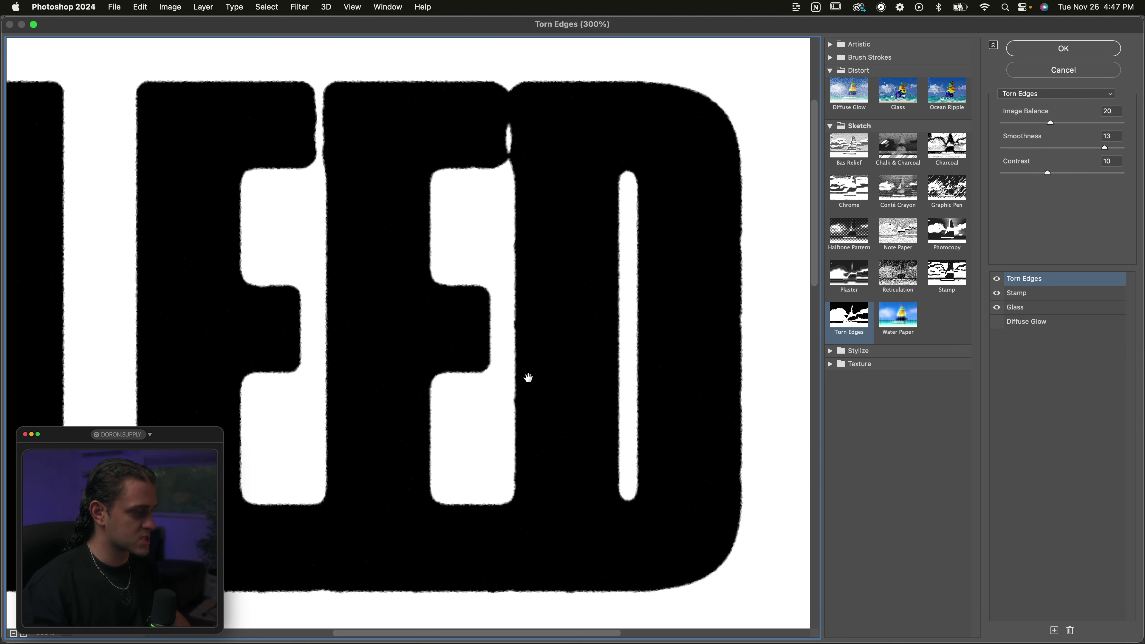
pyautogui.scroll(1, 528, 377)
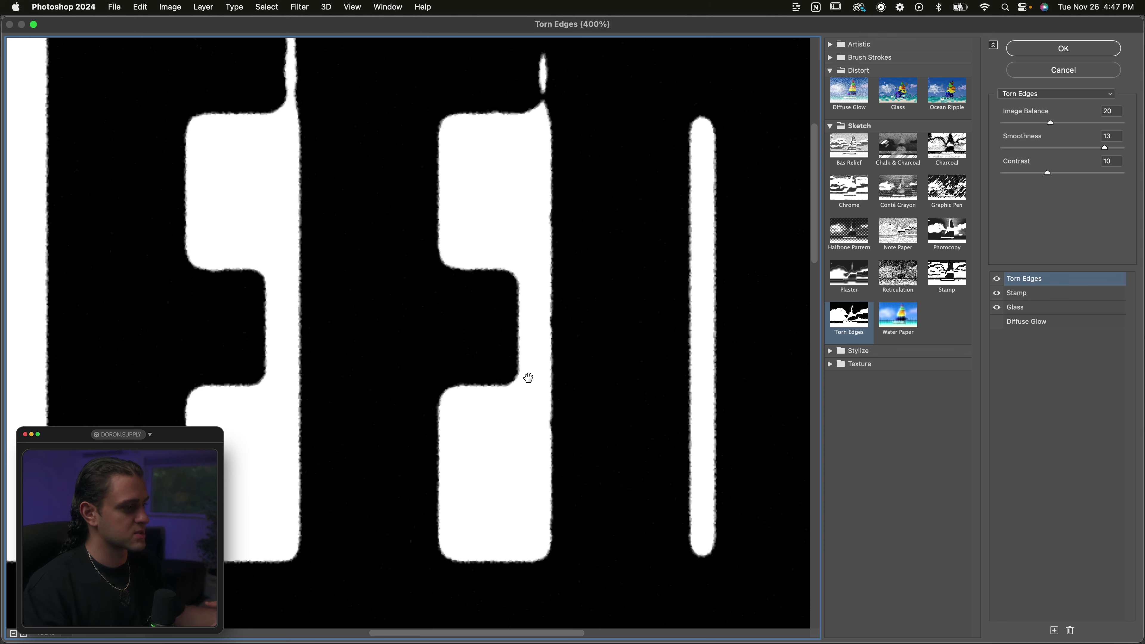
pyautogui.scroll(2, 527, 377)
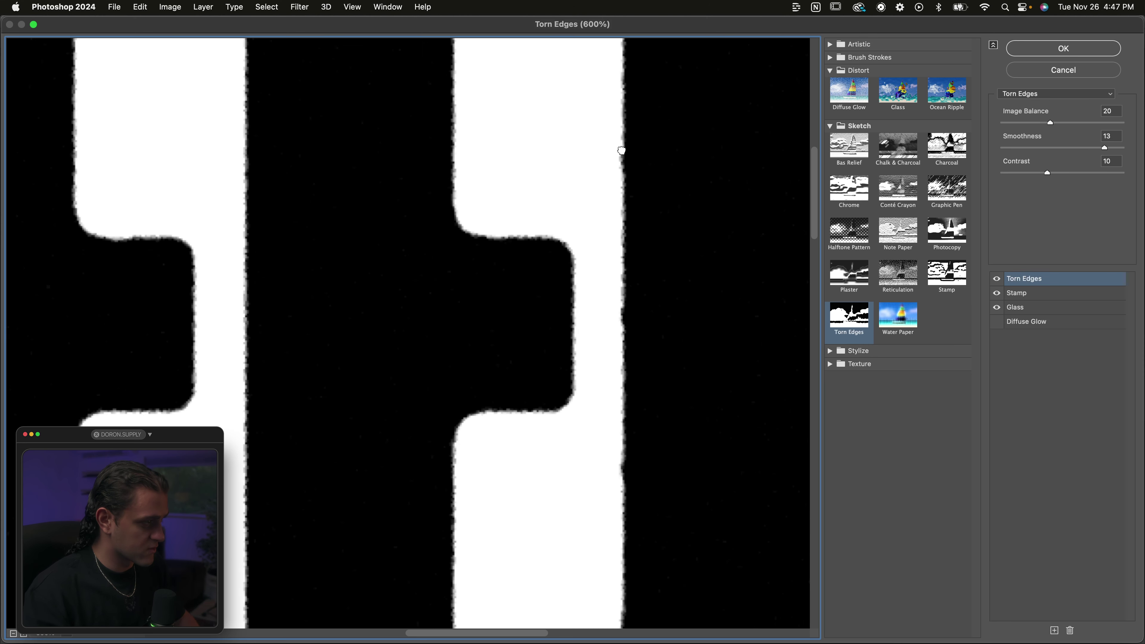
pyautogui.moveTo(621, 150); pyautogui.dragTo(530, 325)
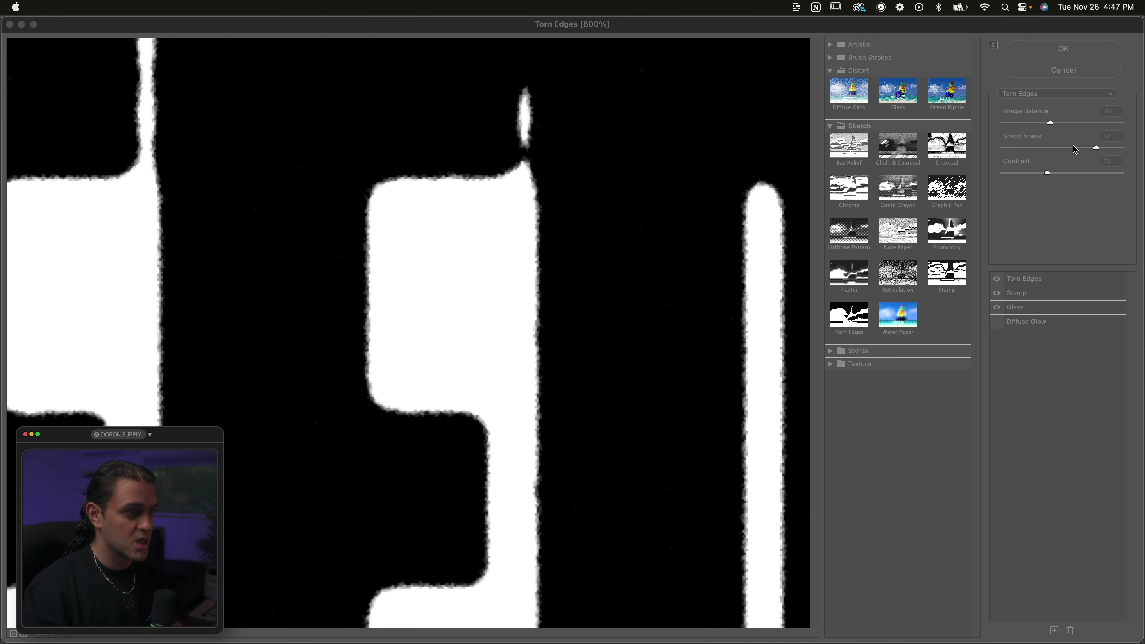
# Test Torn Edges Smoothness at 4, then restore it to 13 and zoom back to 100%.
pyautogui.moveTo(1087, 147); pyautogui.dragTo(1017, 146)
pyautogui.scroll(-4, 703, 281)
pyautogui.scroll(-1, 703, 281)
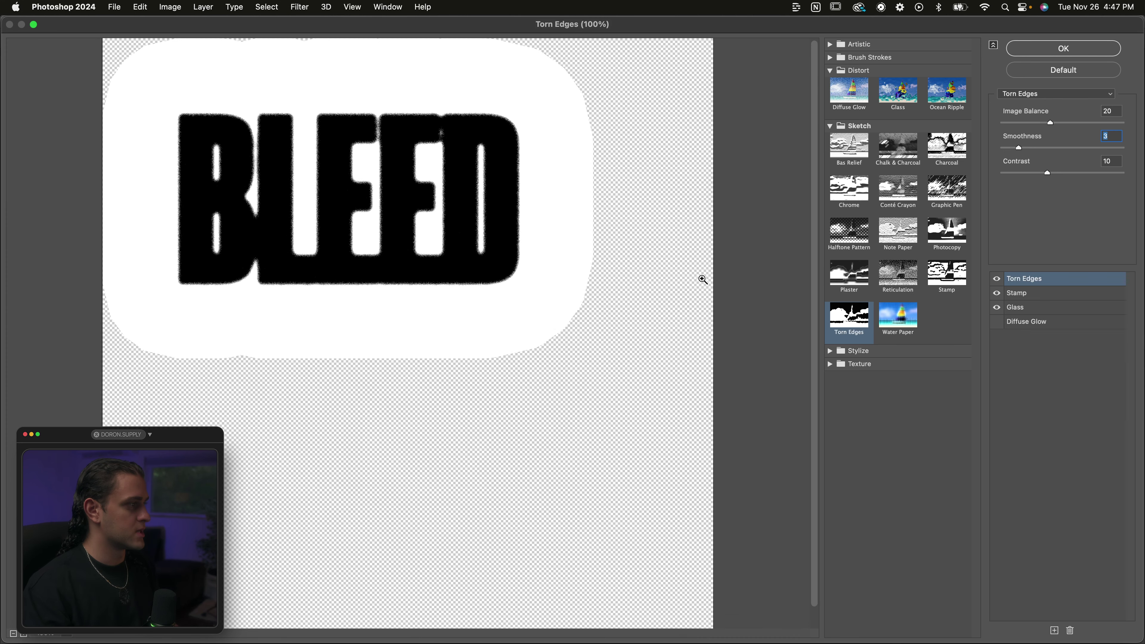
pyautogui.scroll(2, 524, 242)
pyautogui.scroll(1, 685, 416)
pyautogui.scroll(2, 581, 365)
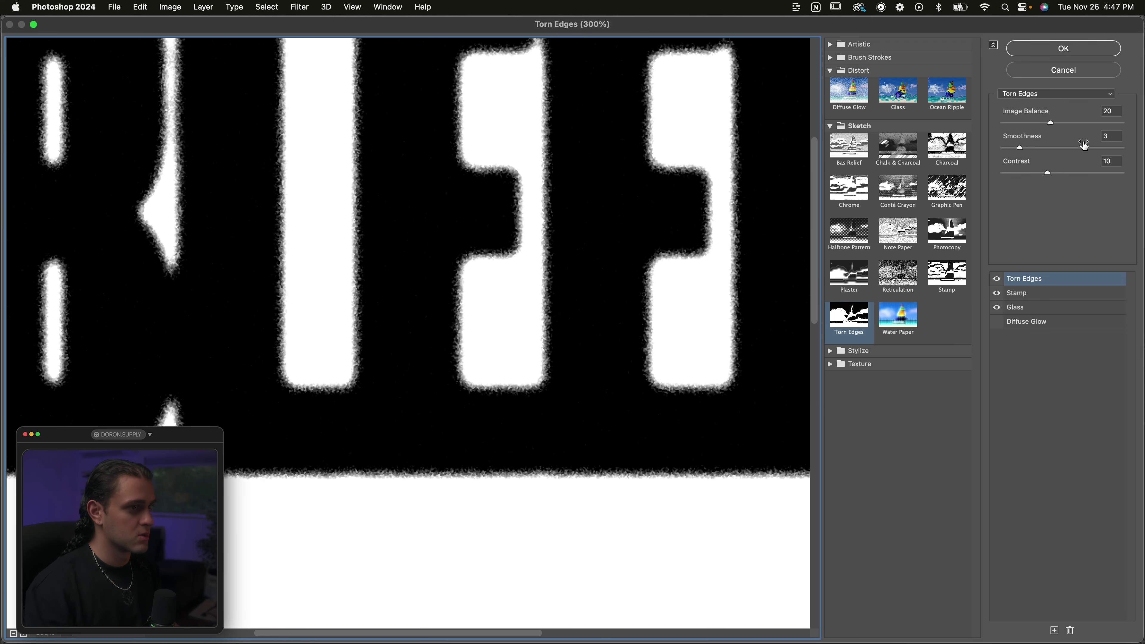
pyautogui.moveTo(1019, 147); pyautogui.dragTo(1100, 147)
pyautogui.press('super+minus')
pyautogui.press('super+minus')
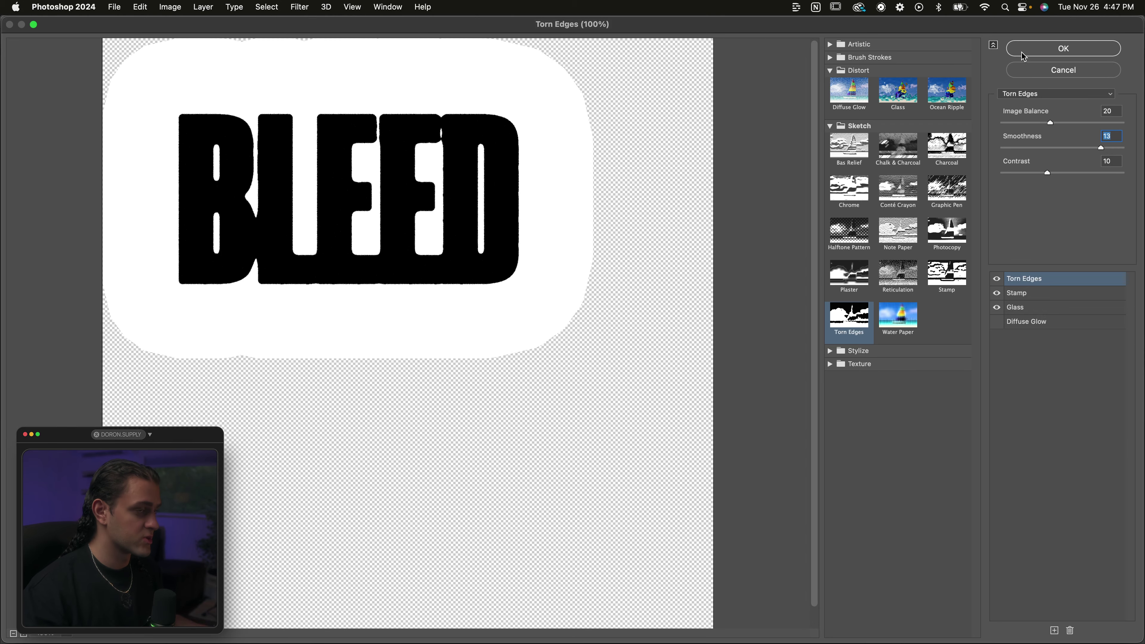